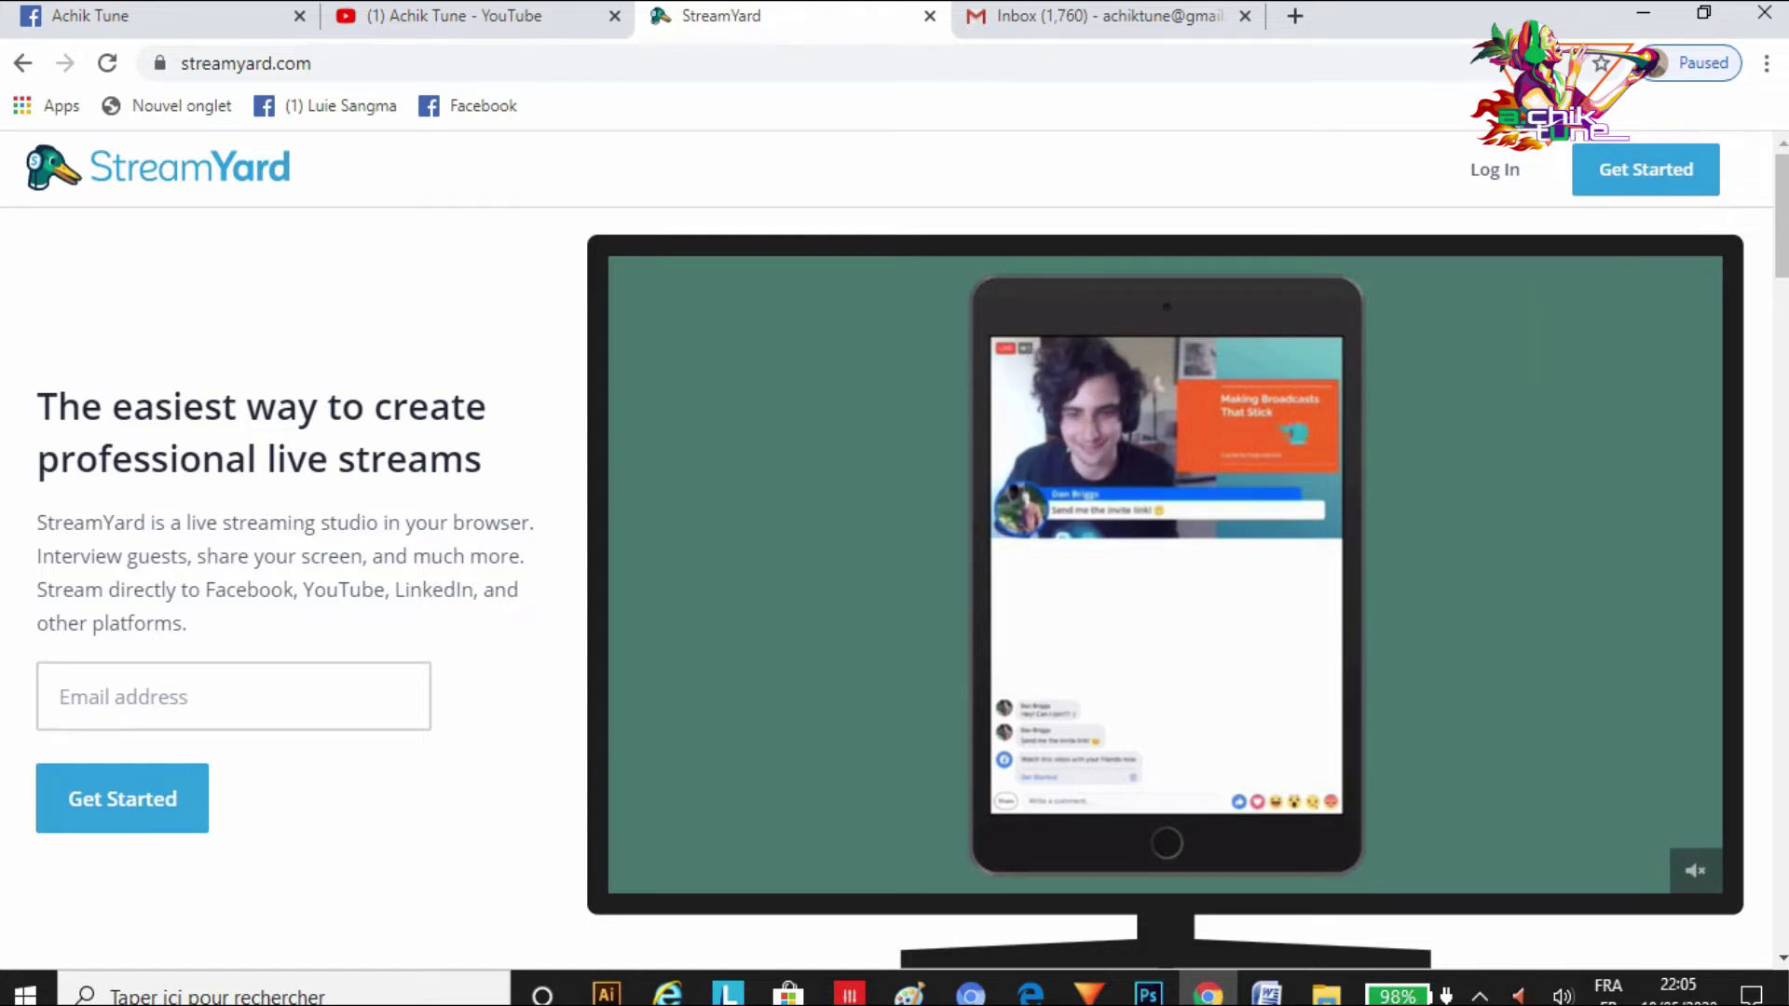
- Open the StreamYard login page, enter the account e-mail address and request a login code
left_click(1495, 169)
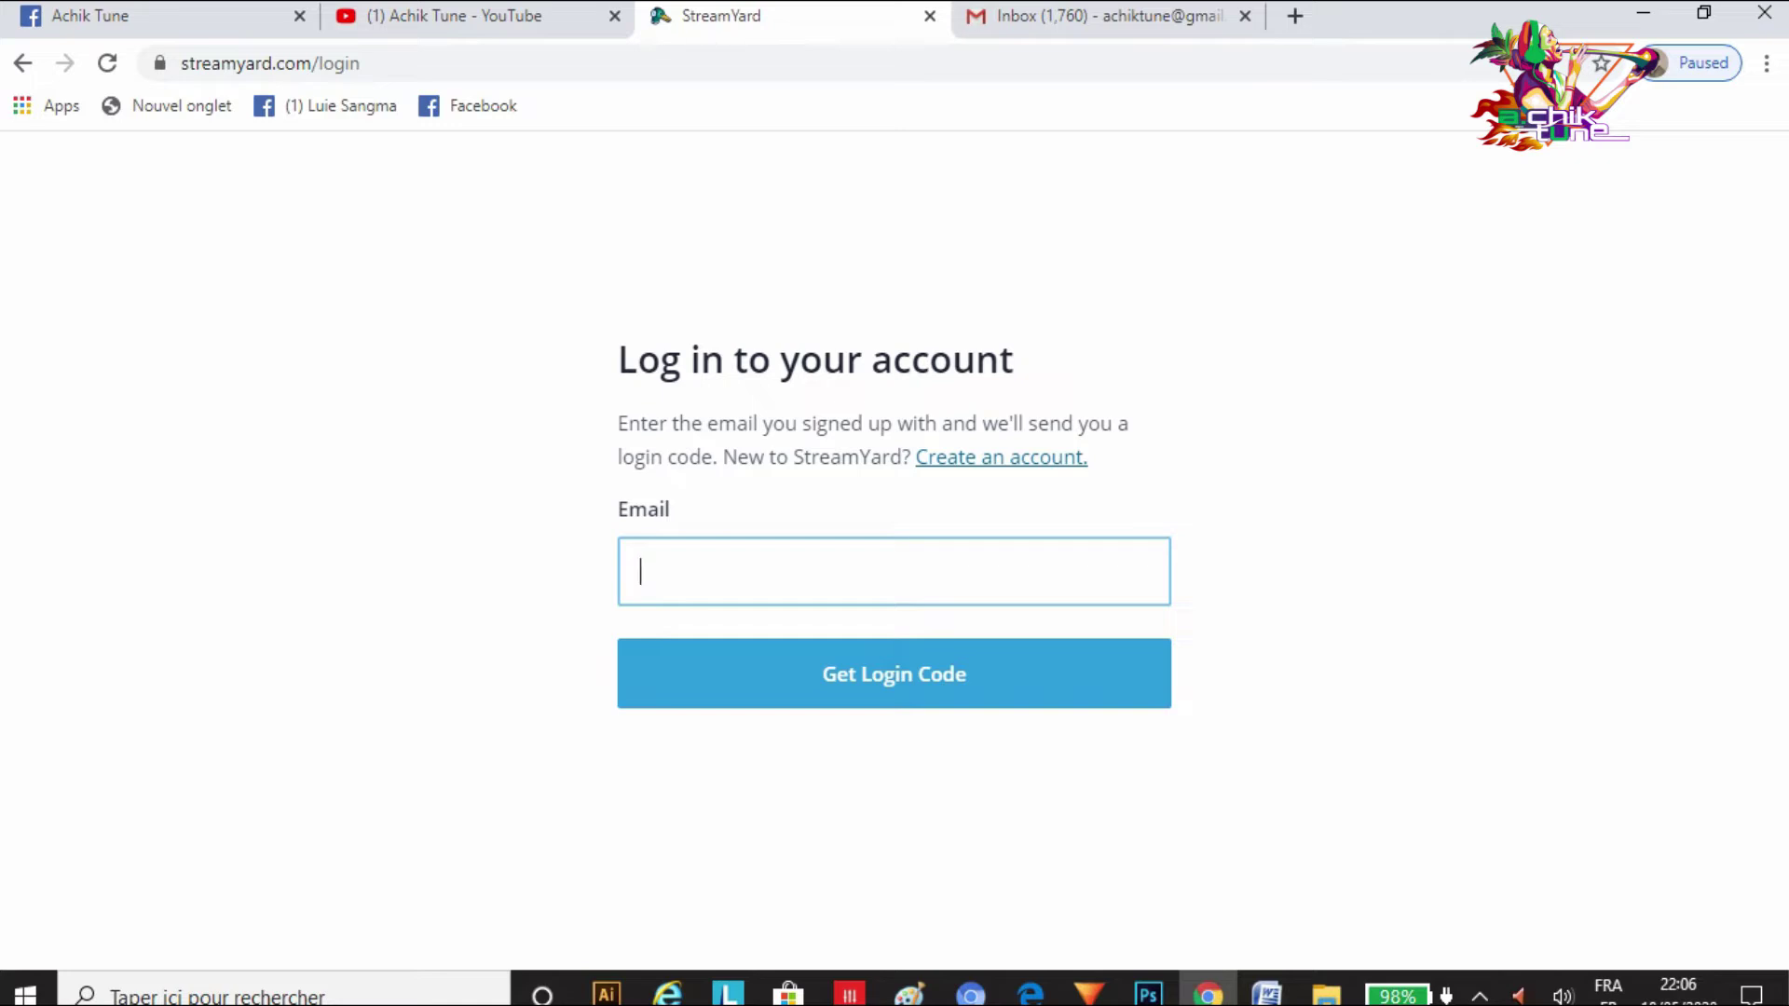
key("ctrl+v")
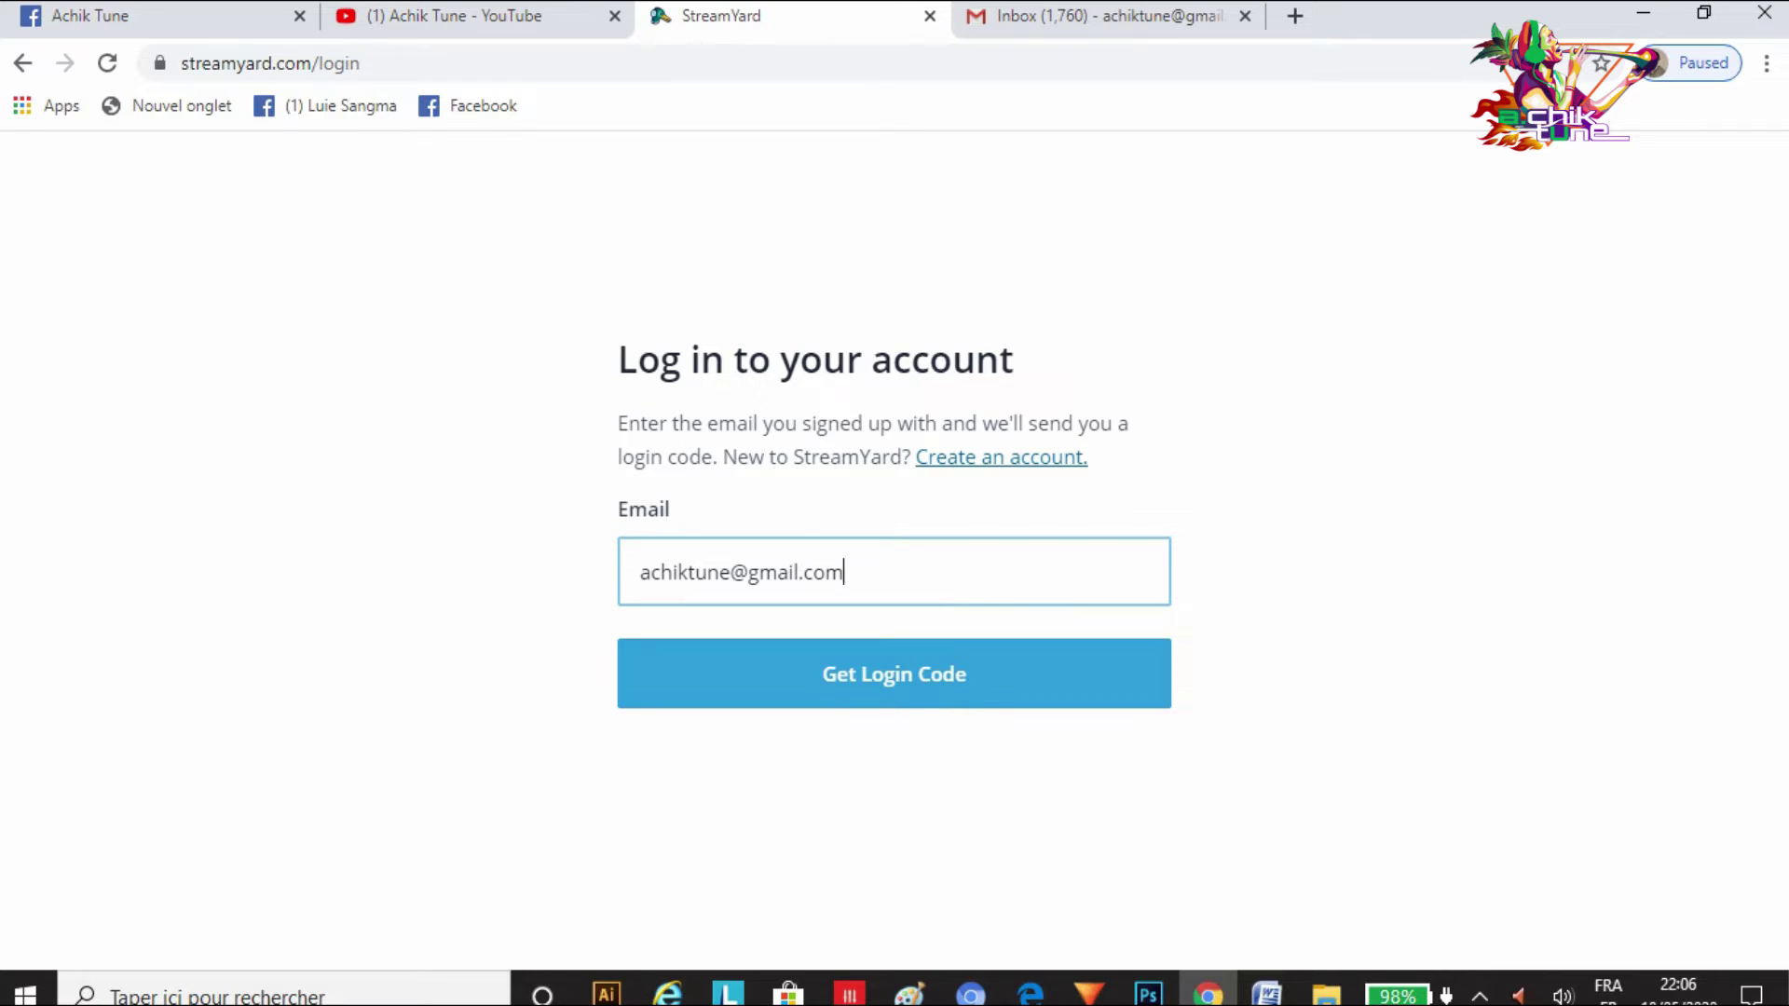
key("Return")
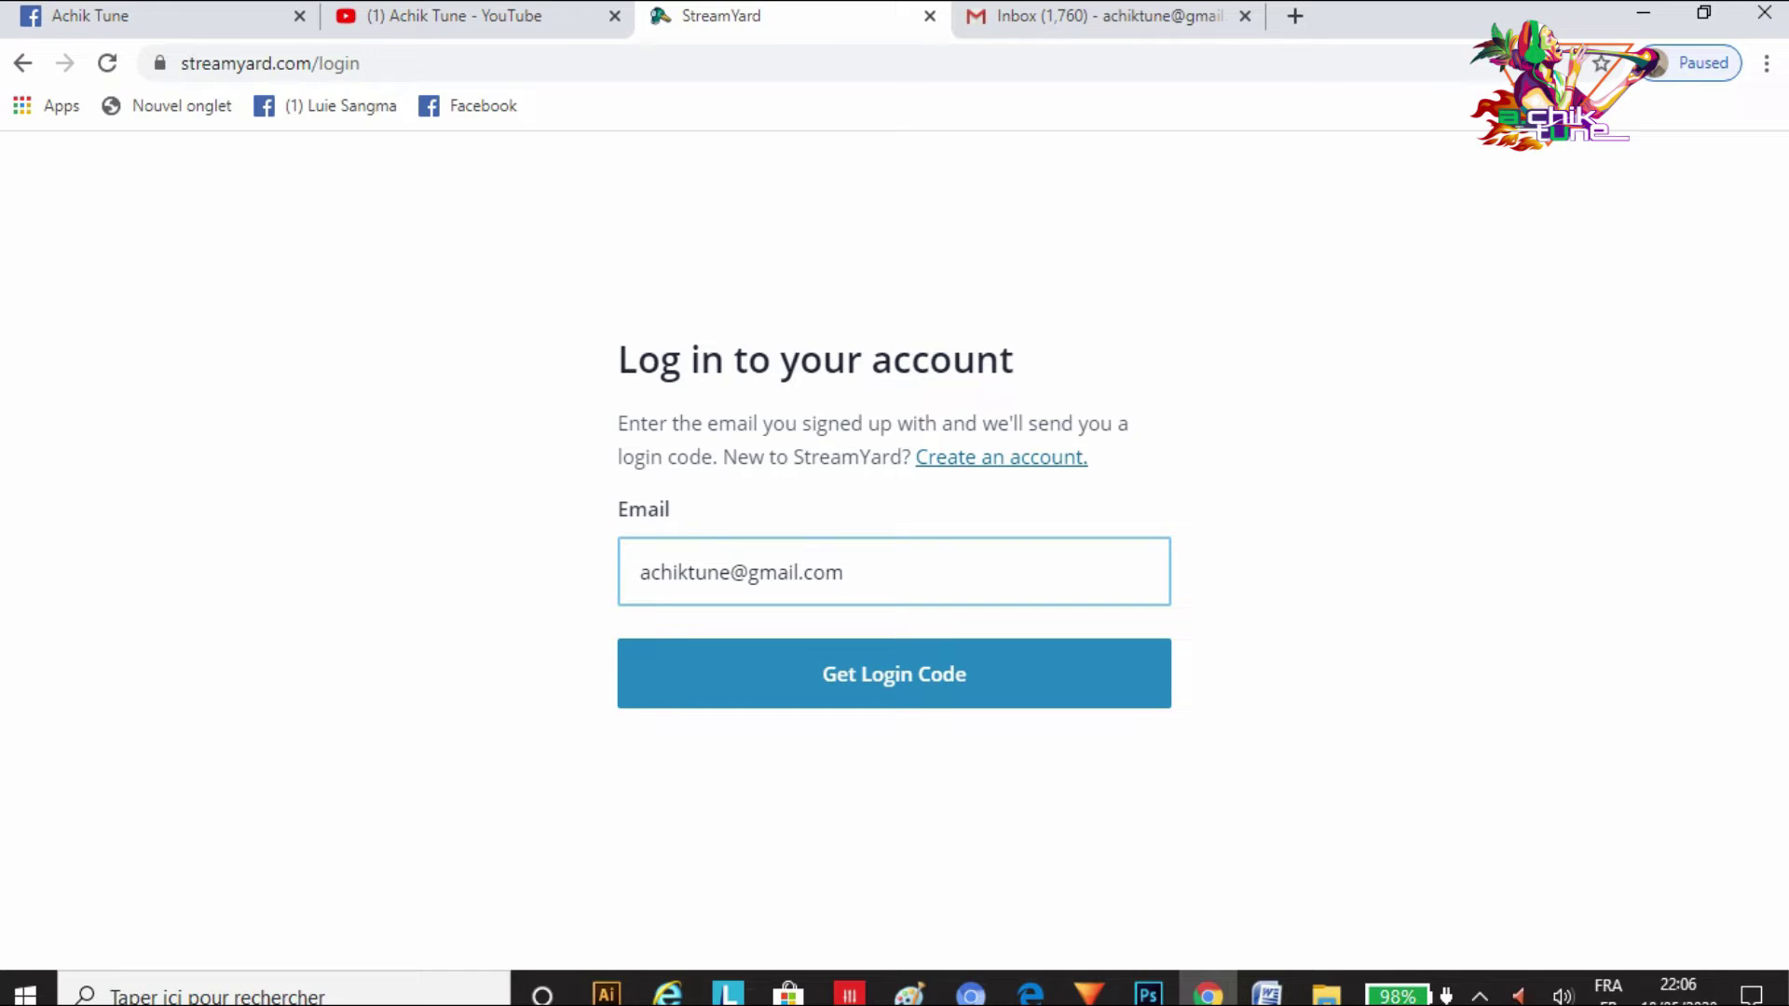
key("Return")
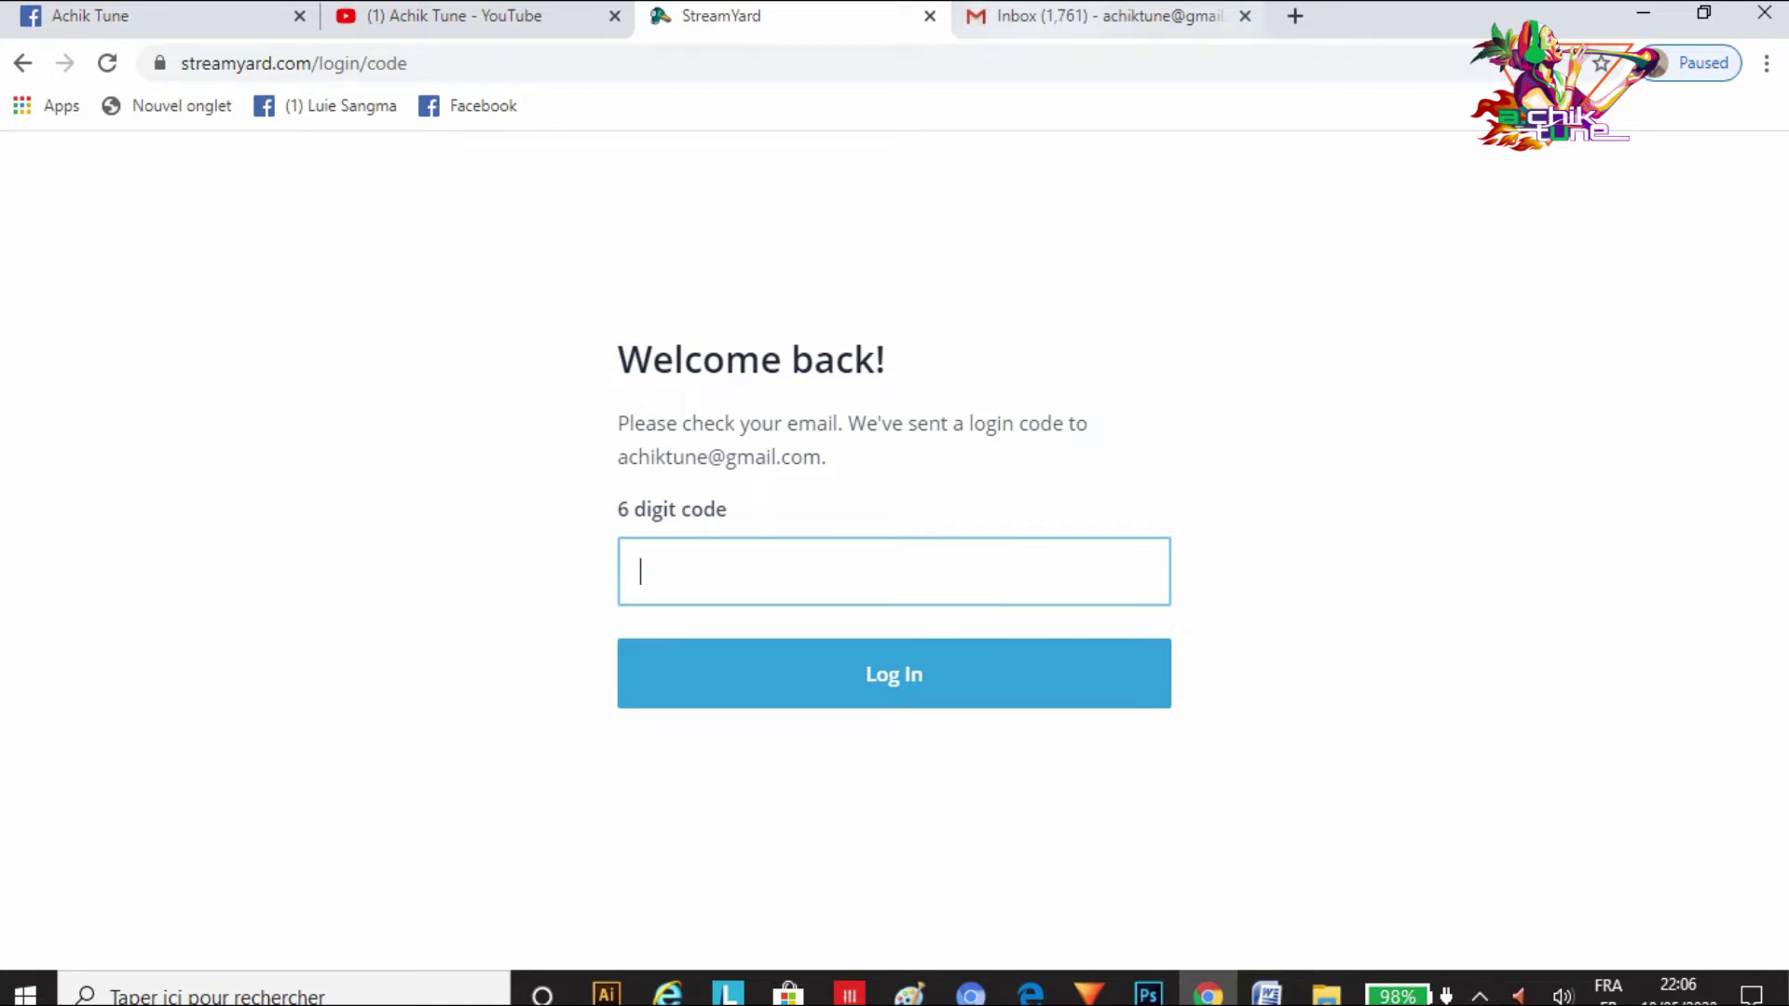
- Switch to Gmail, open the newest StreamYard Login Code e-mail and copy the login code from it
key("ctrl+Tab")
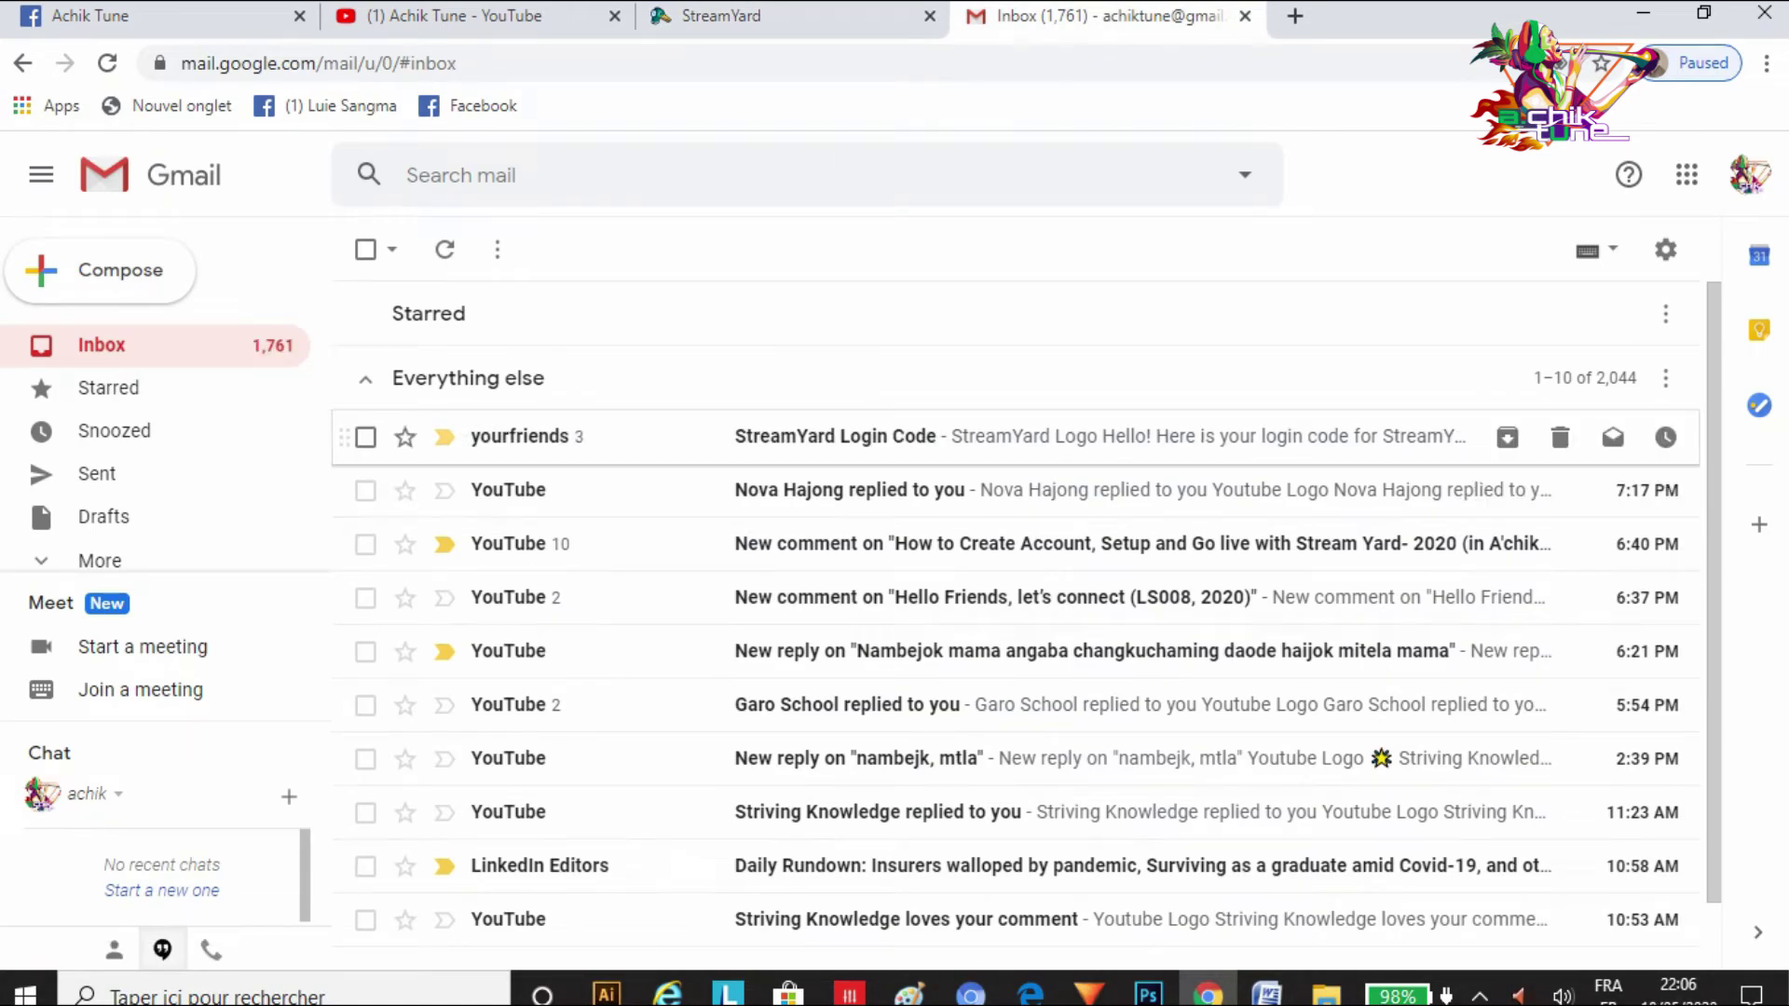
left_click(839, 436)
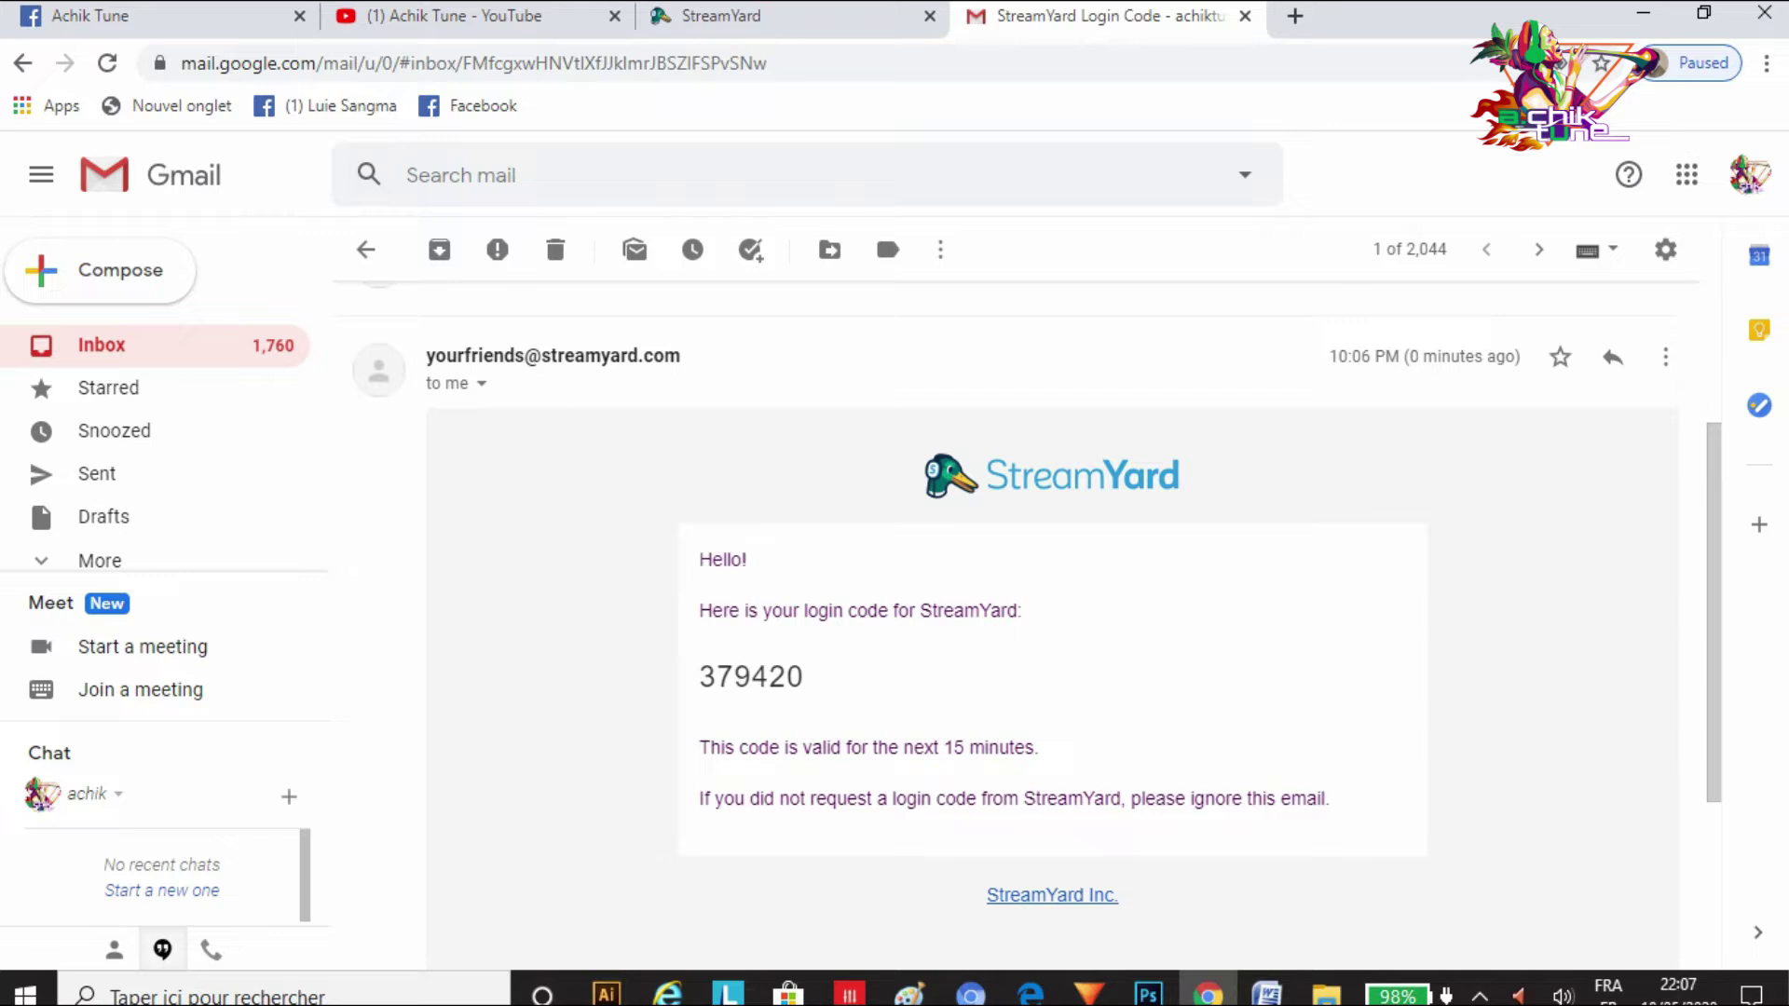
left_click_drag(805, 678, 699, 678)
key("ctrl+c")
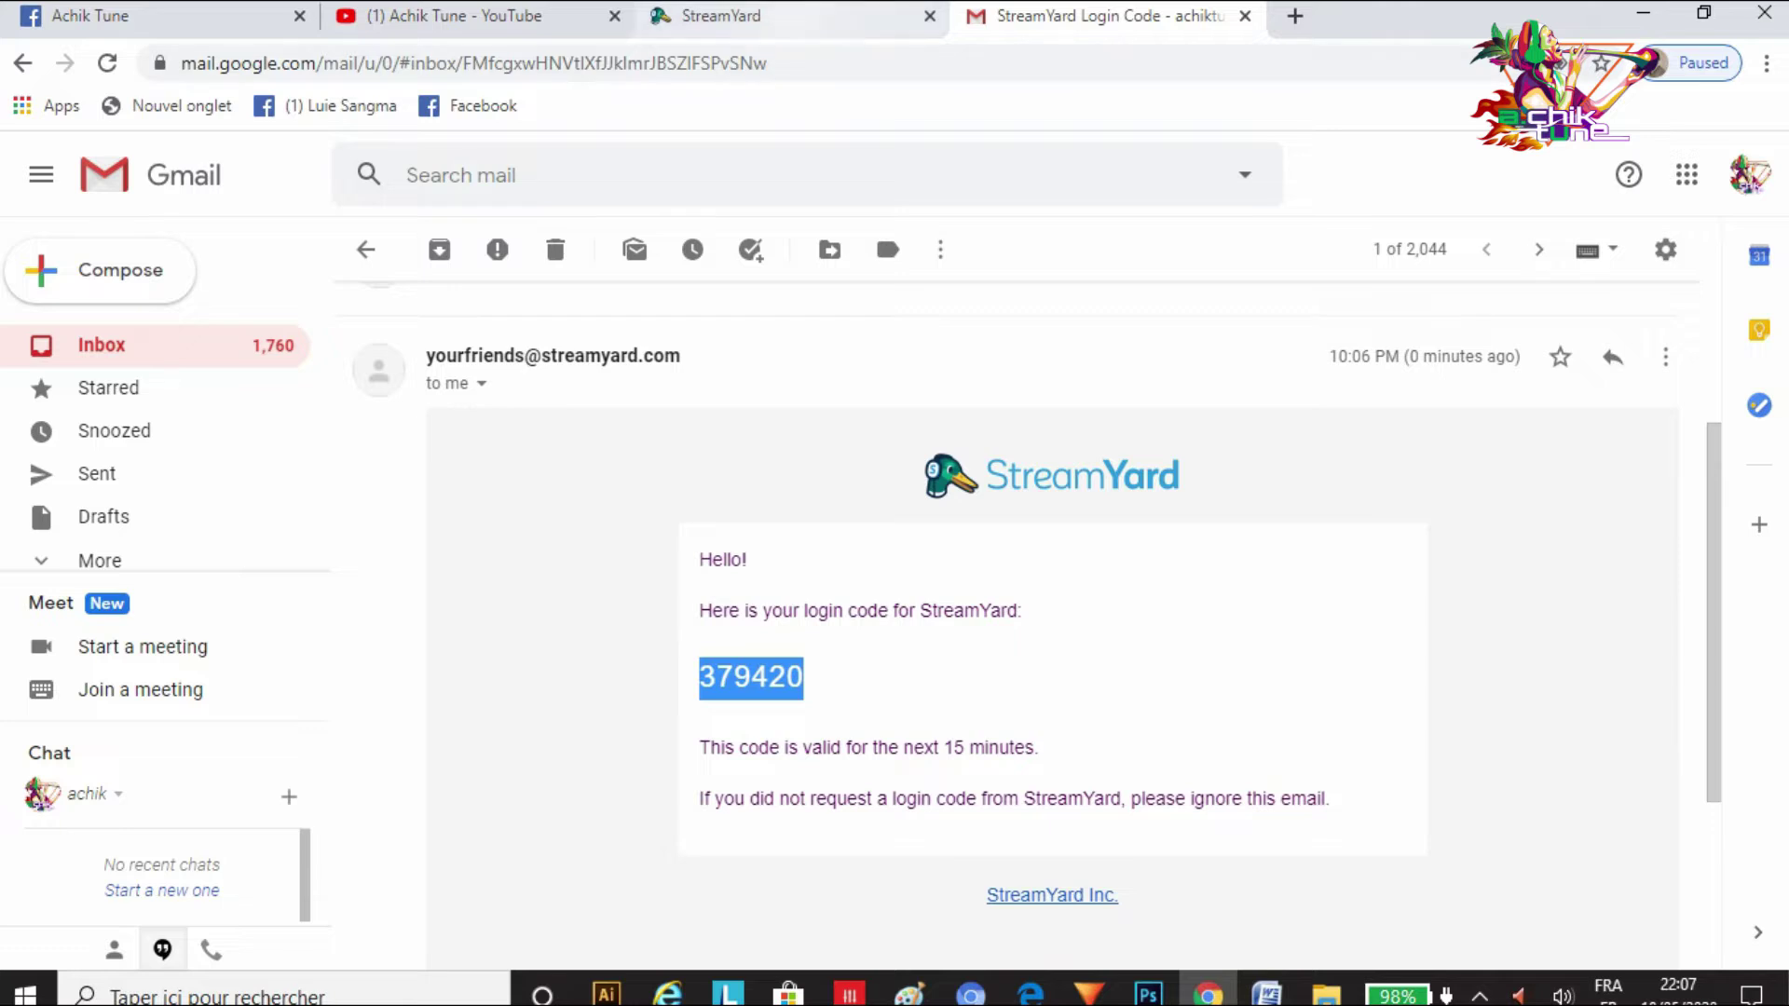
- Switch back to StreamYard, paste the login code into the 6 digit code field and log in
left_click(721, 16)
key("ctrl+v")
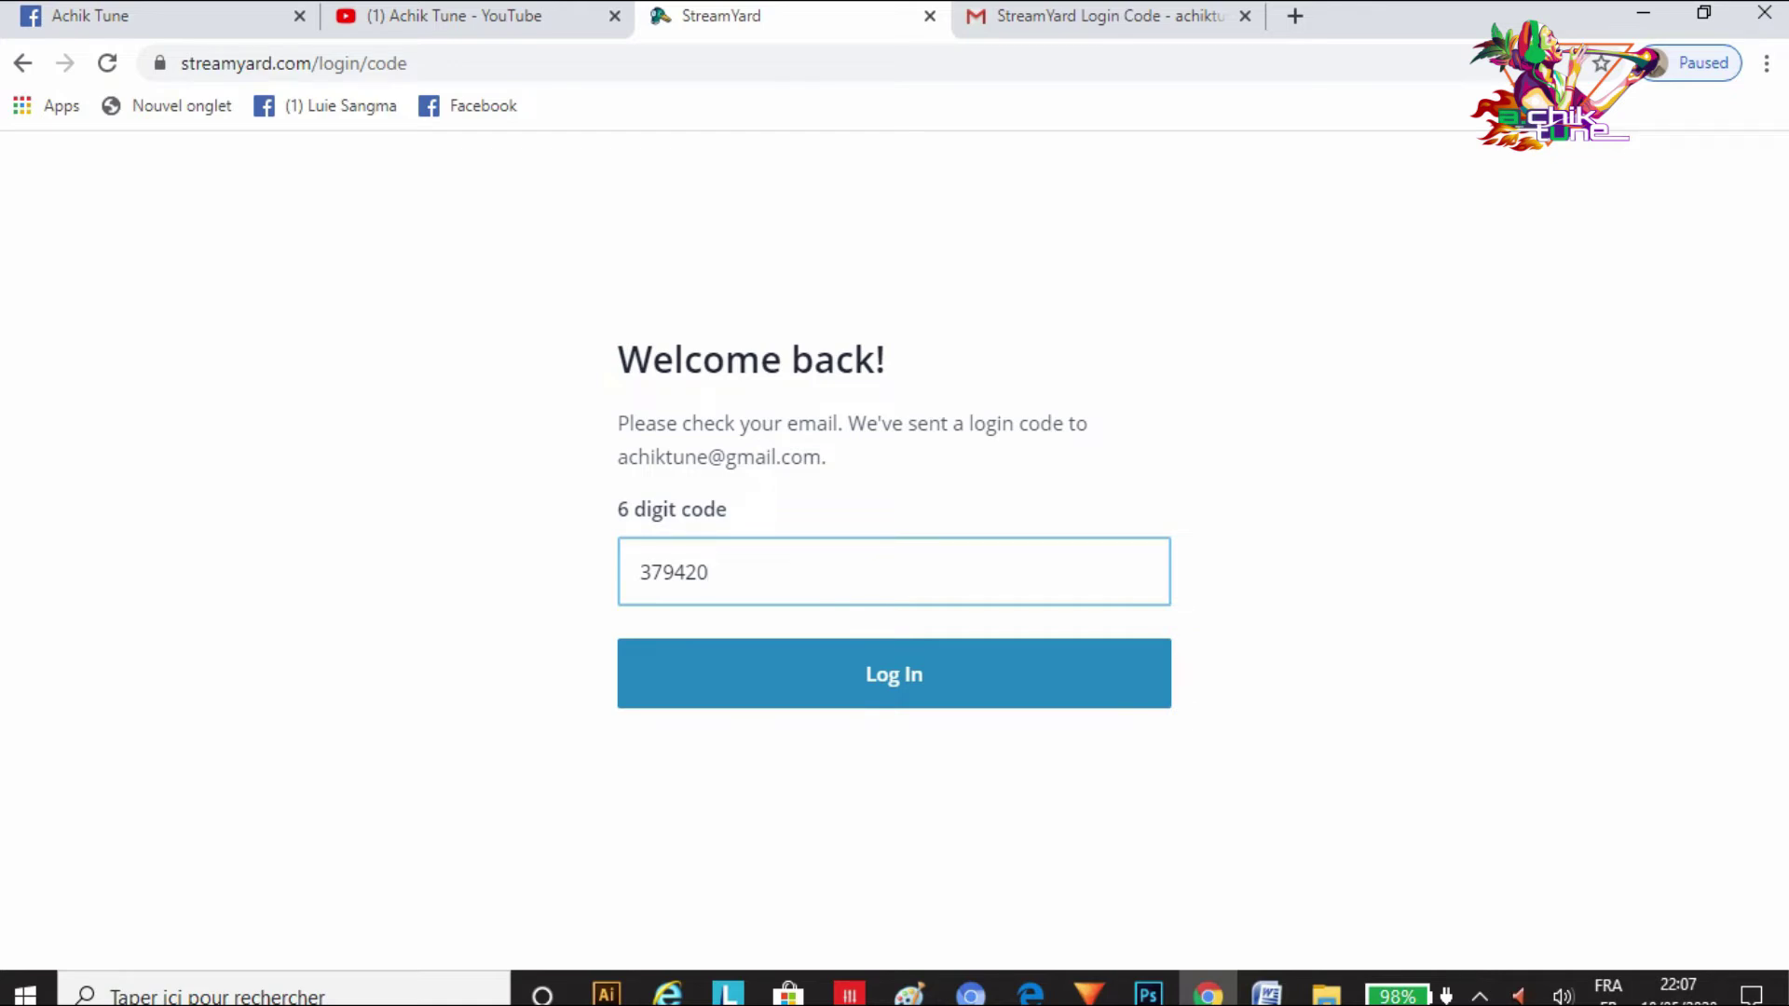
key("Tab")
key("Return")
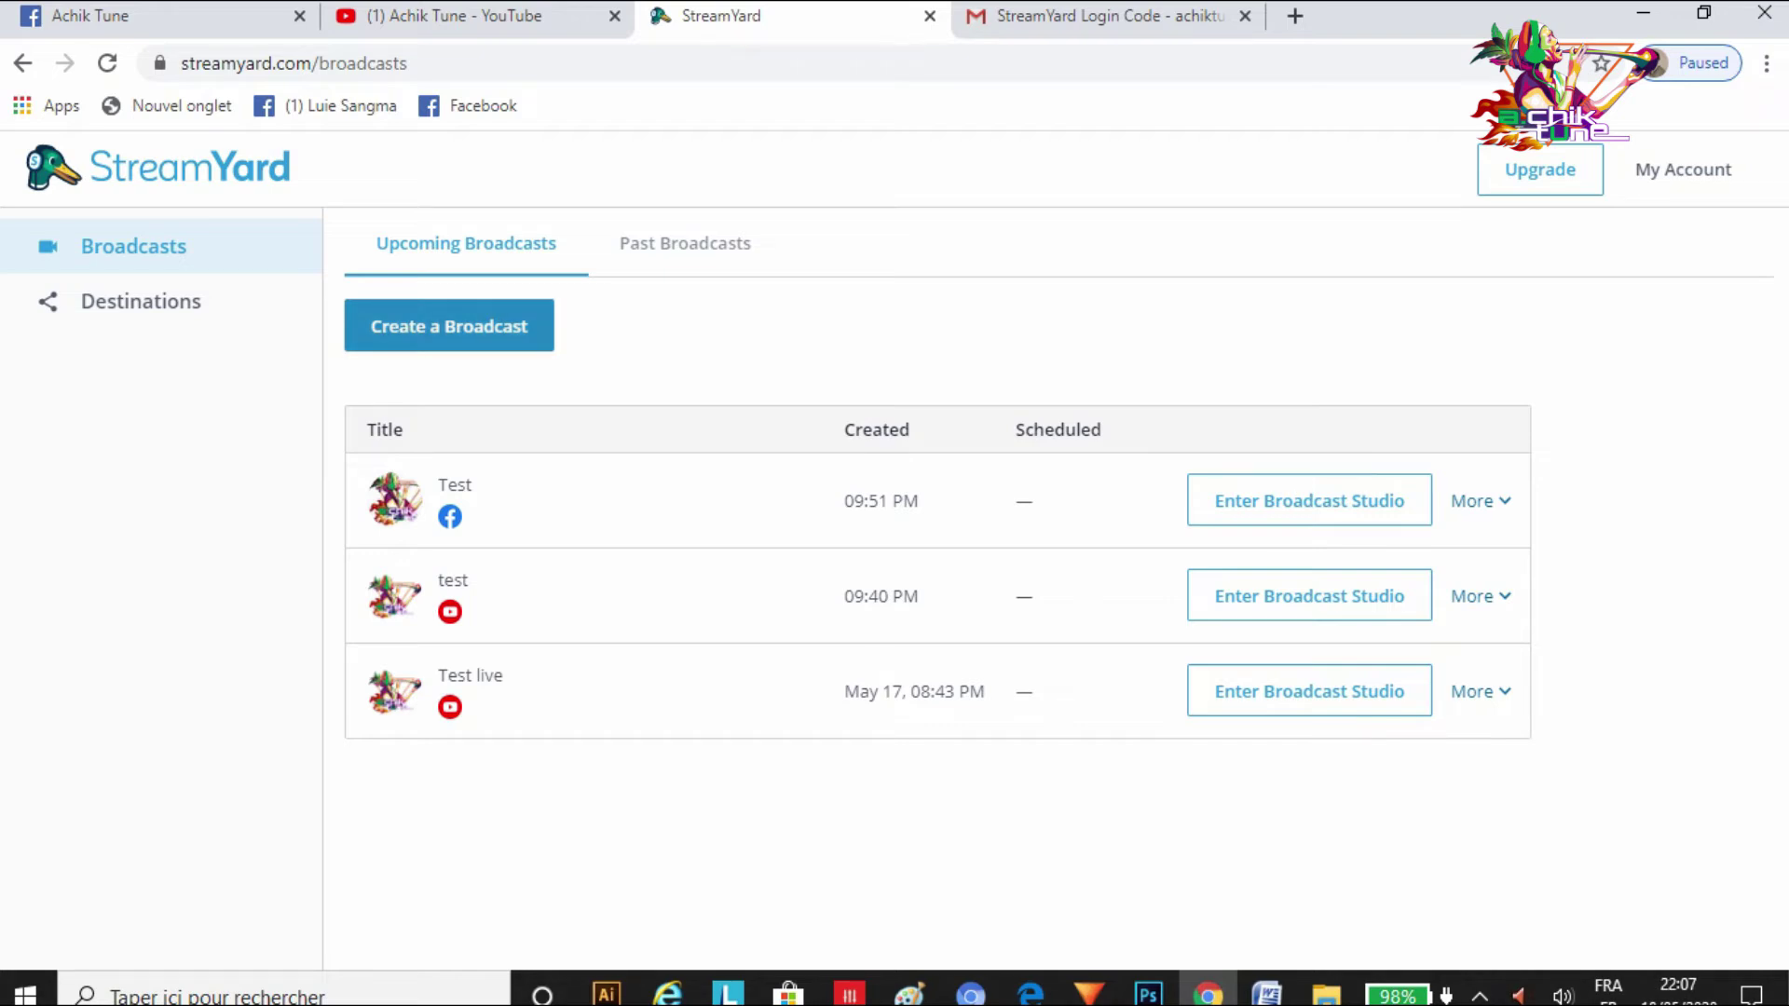
- Create a broadcast to the Facebook destination with the title "Test" and the description "Hello world"
left_click(449, 325)
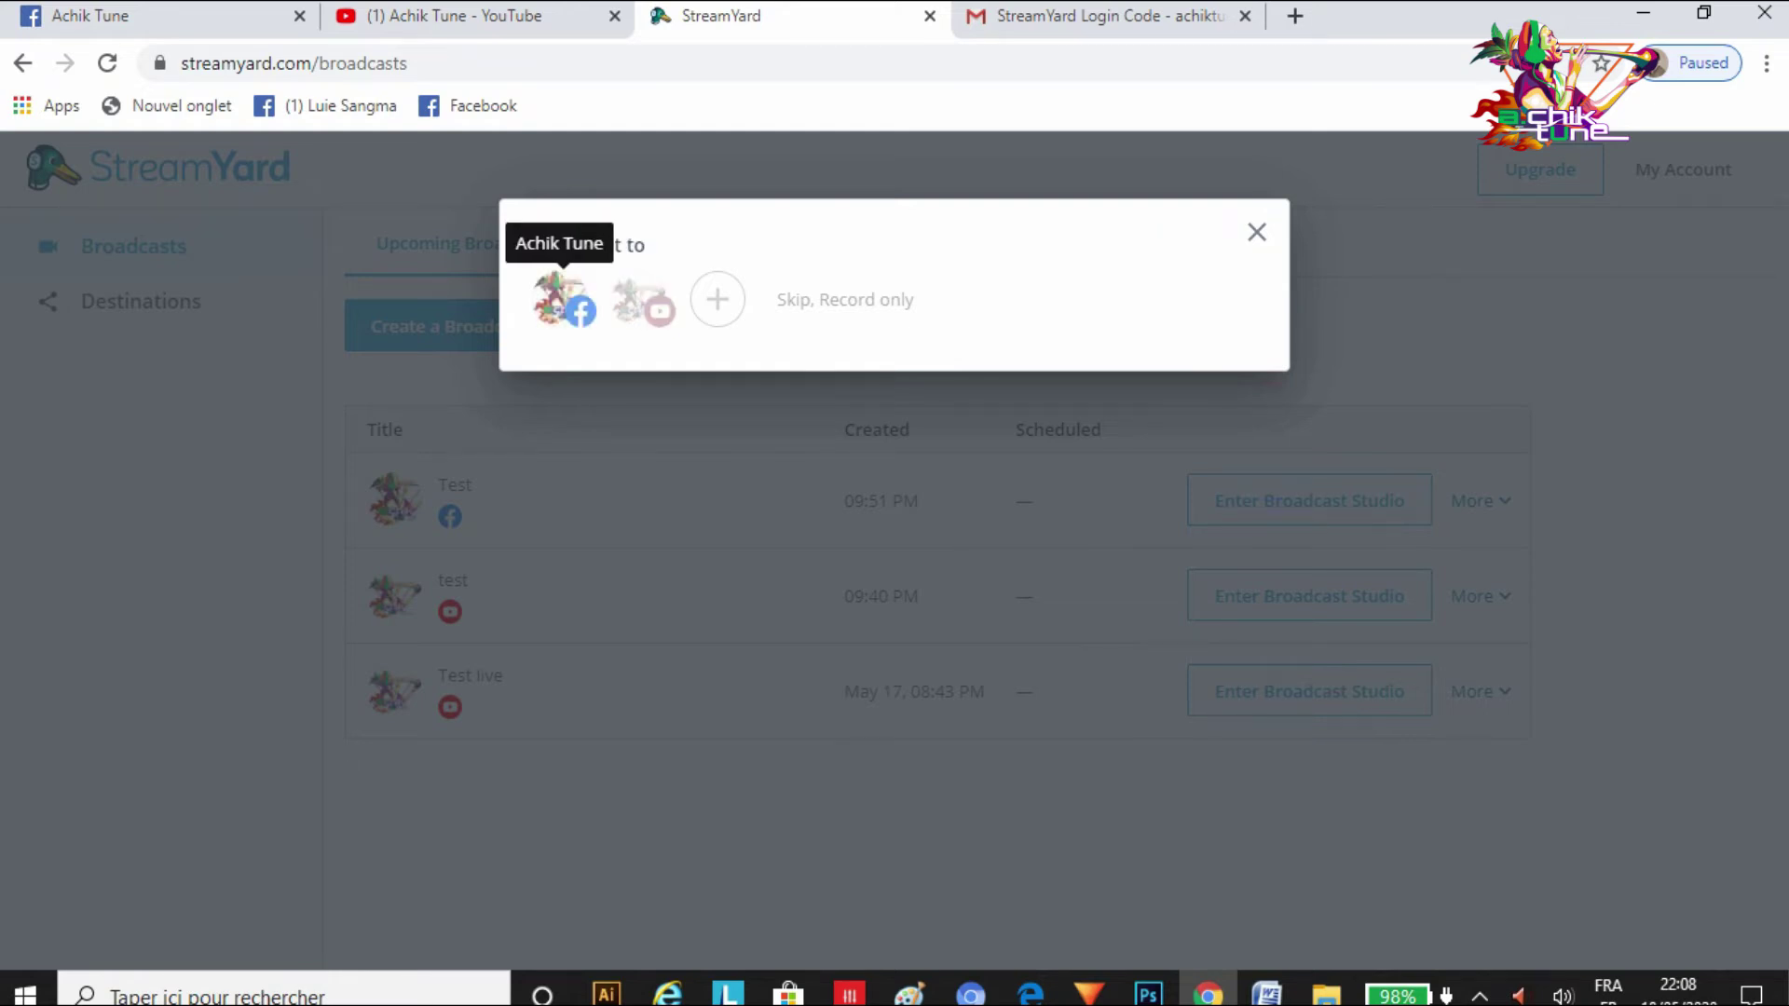
left_click(559, 300)
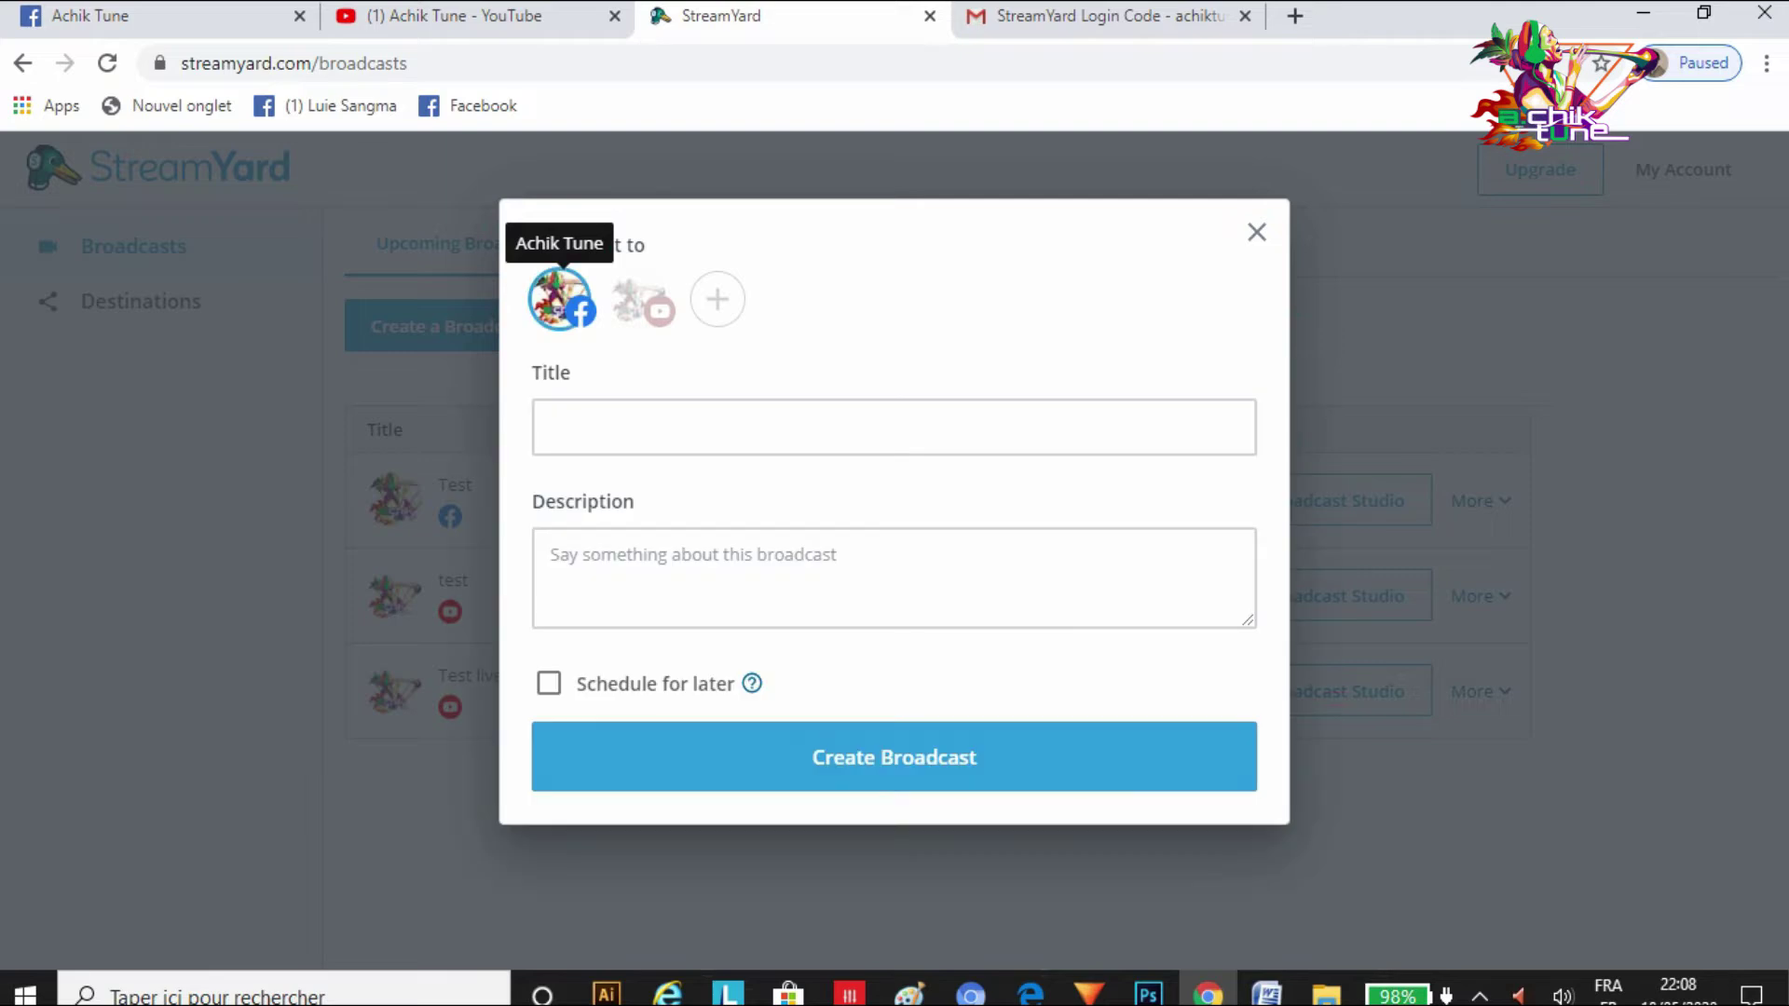
left_click(551, 427)
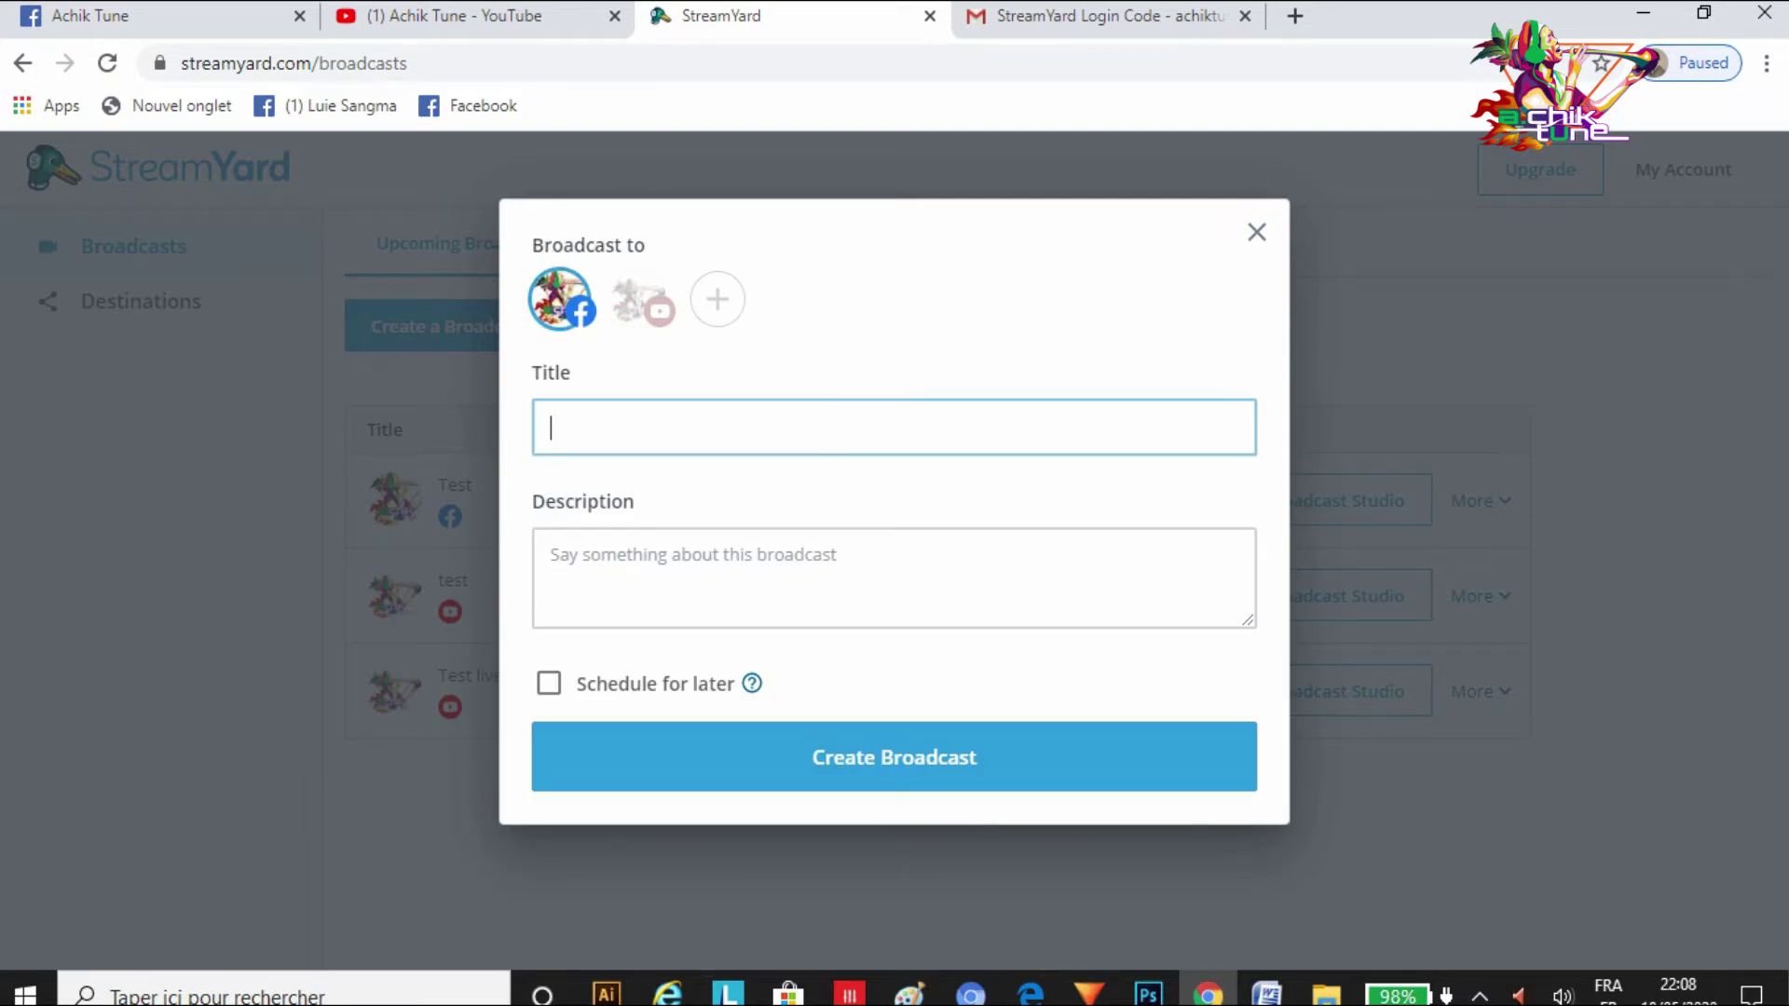
type("Test")
left_click(652, 559)
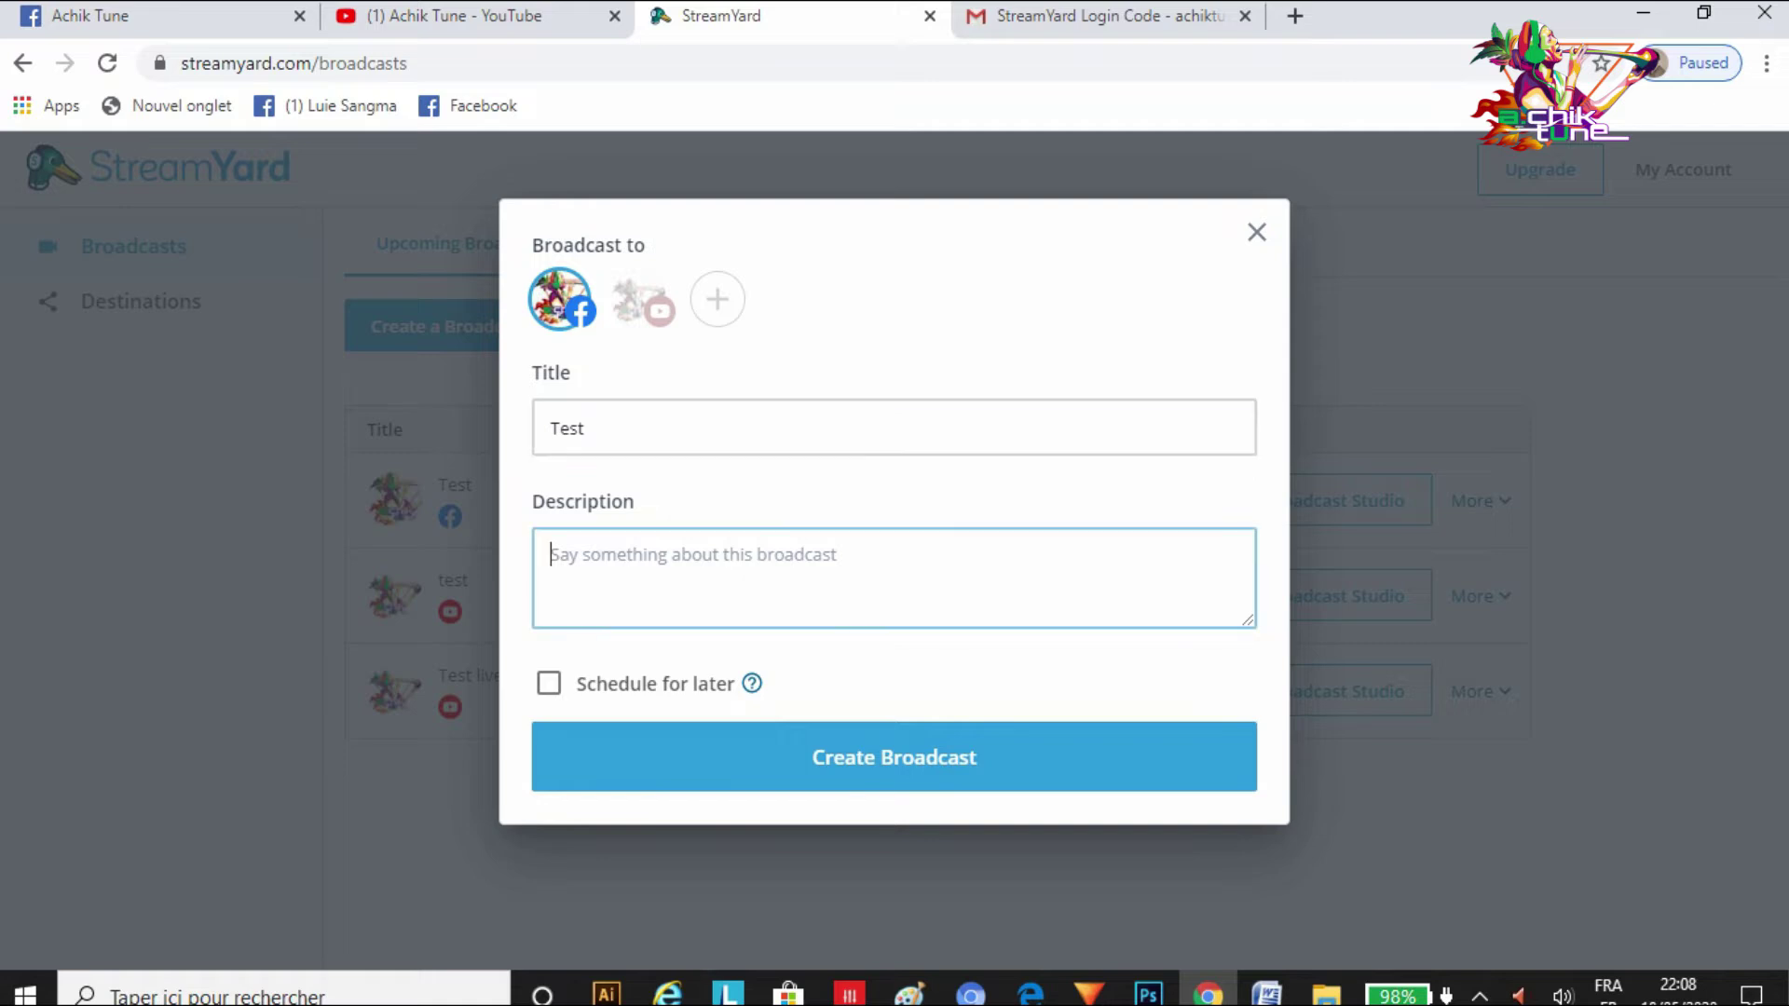
type("H")
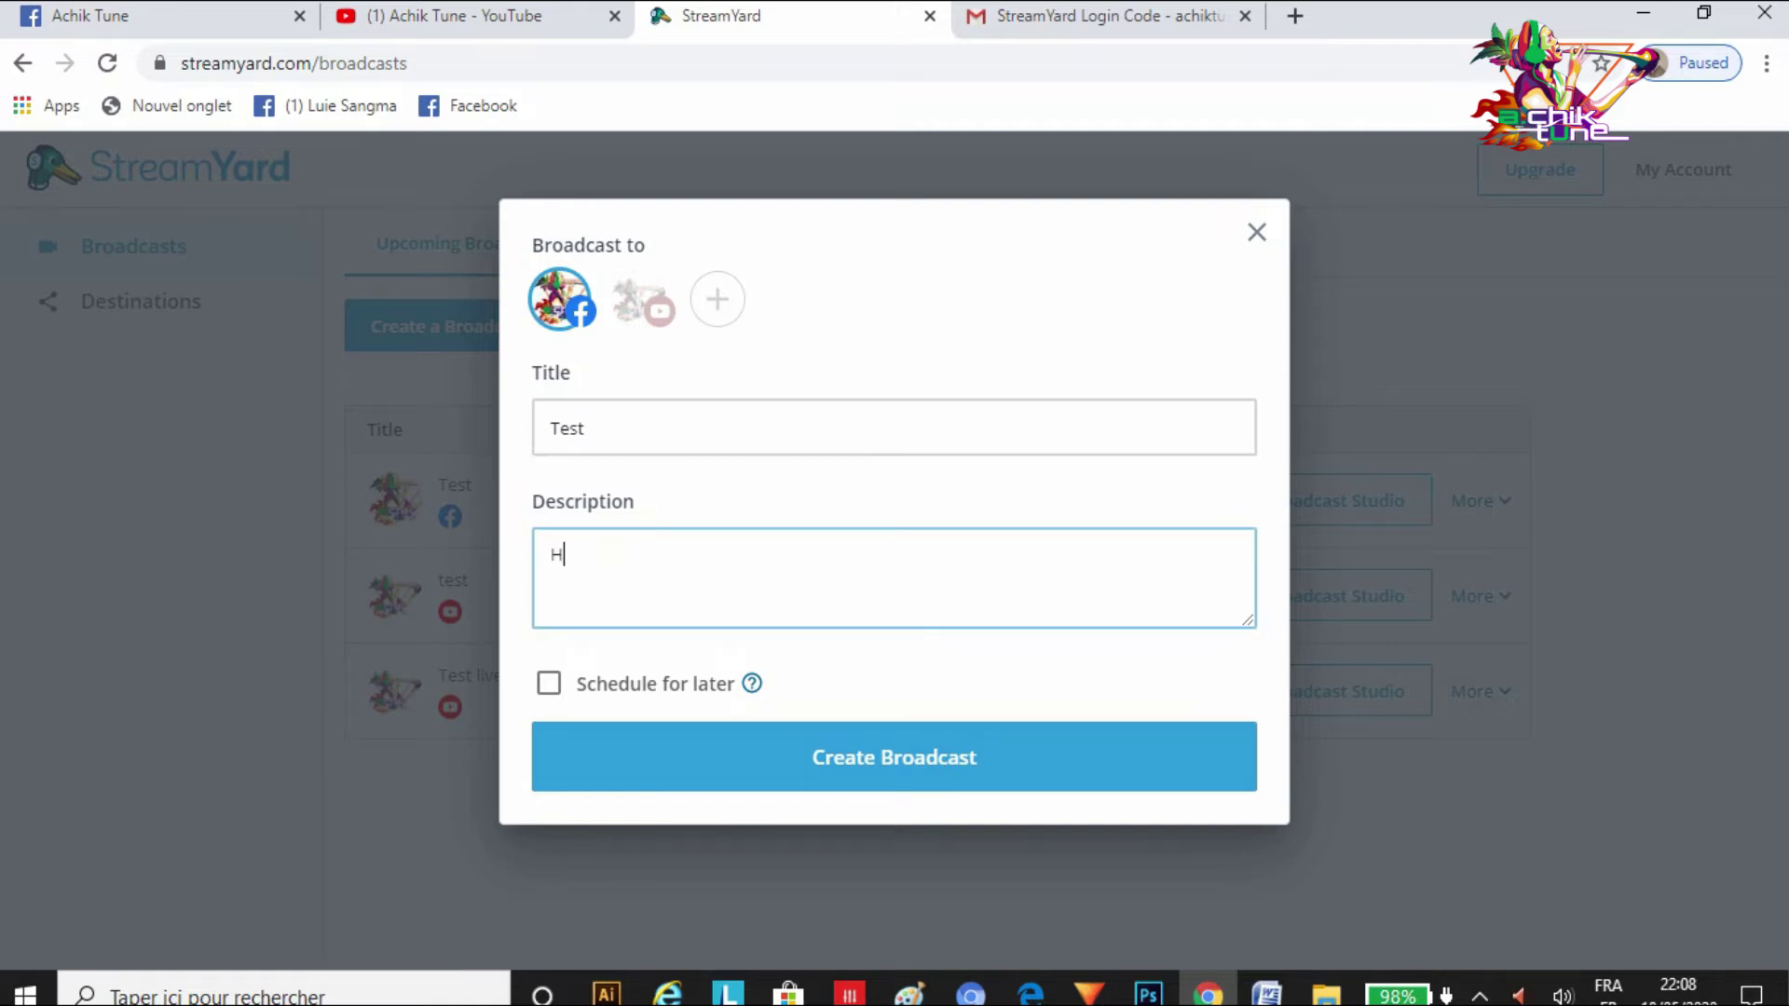
type("ello world")
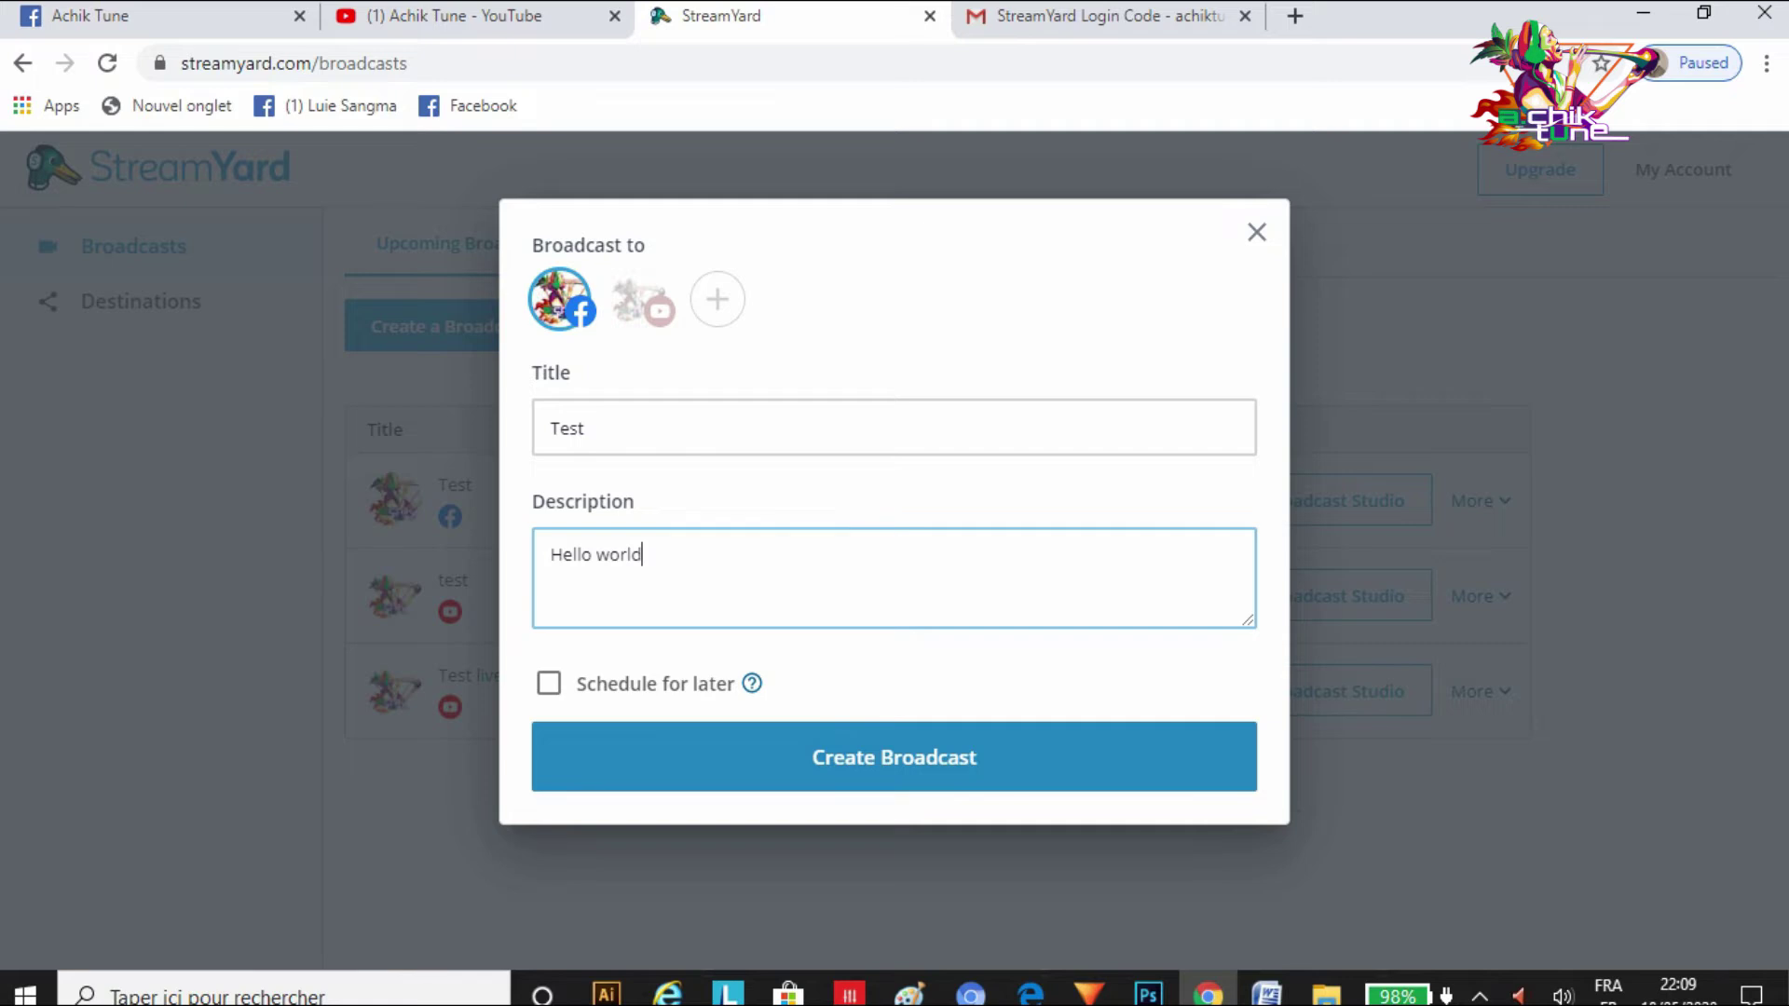
left_click(998, 759)
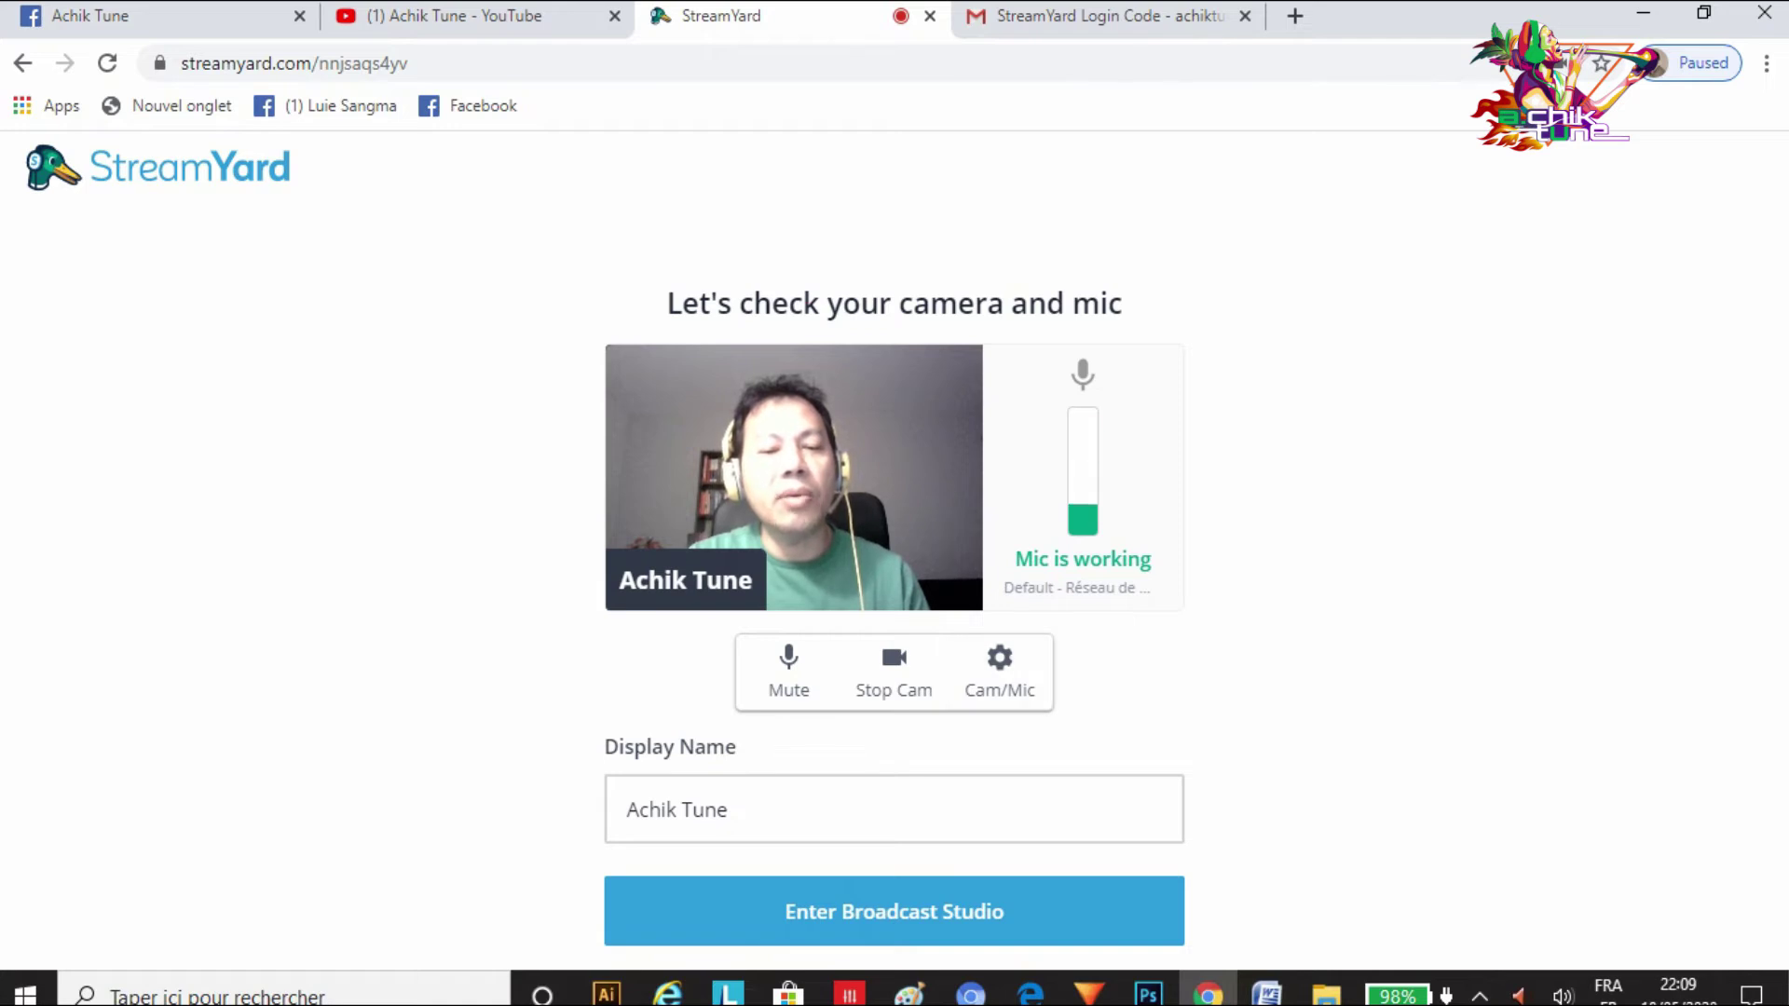
- Keep the existing display name and enter the broadcast studio
left_click(732, 810)
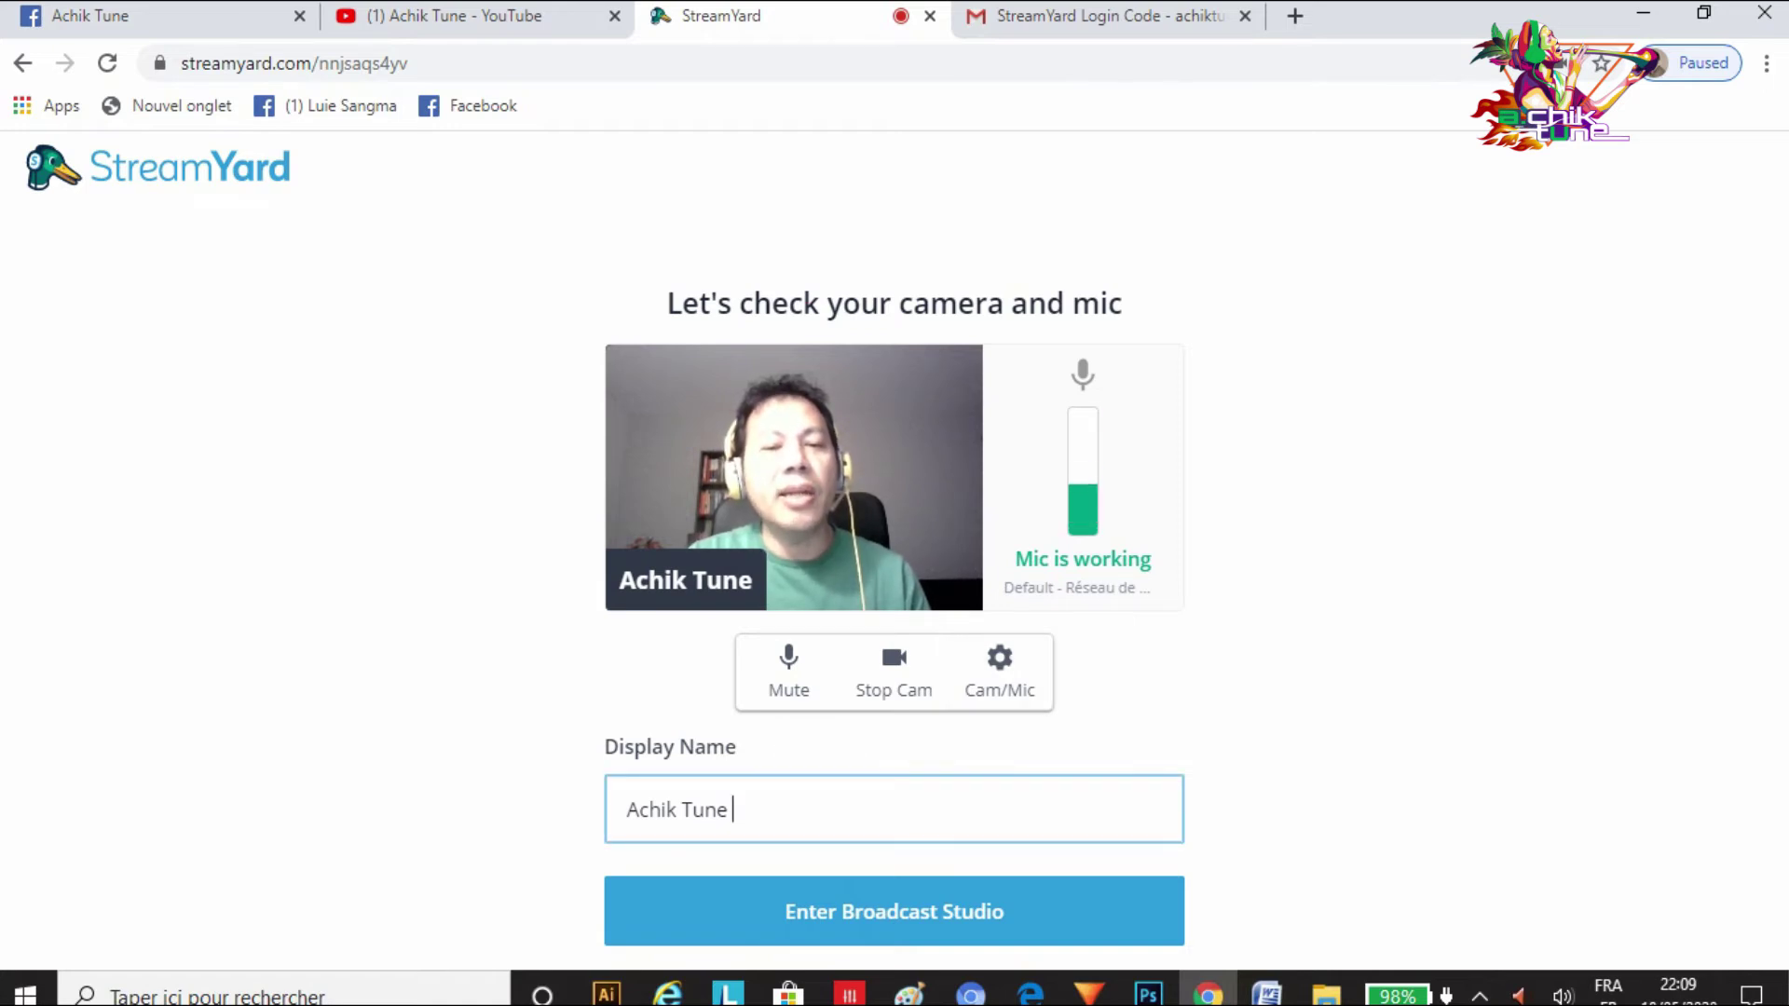
key("ctrl+shift+Left")
key("ctrl+shift+Left")
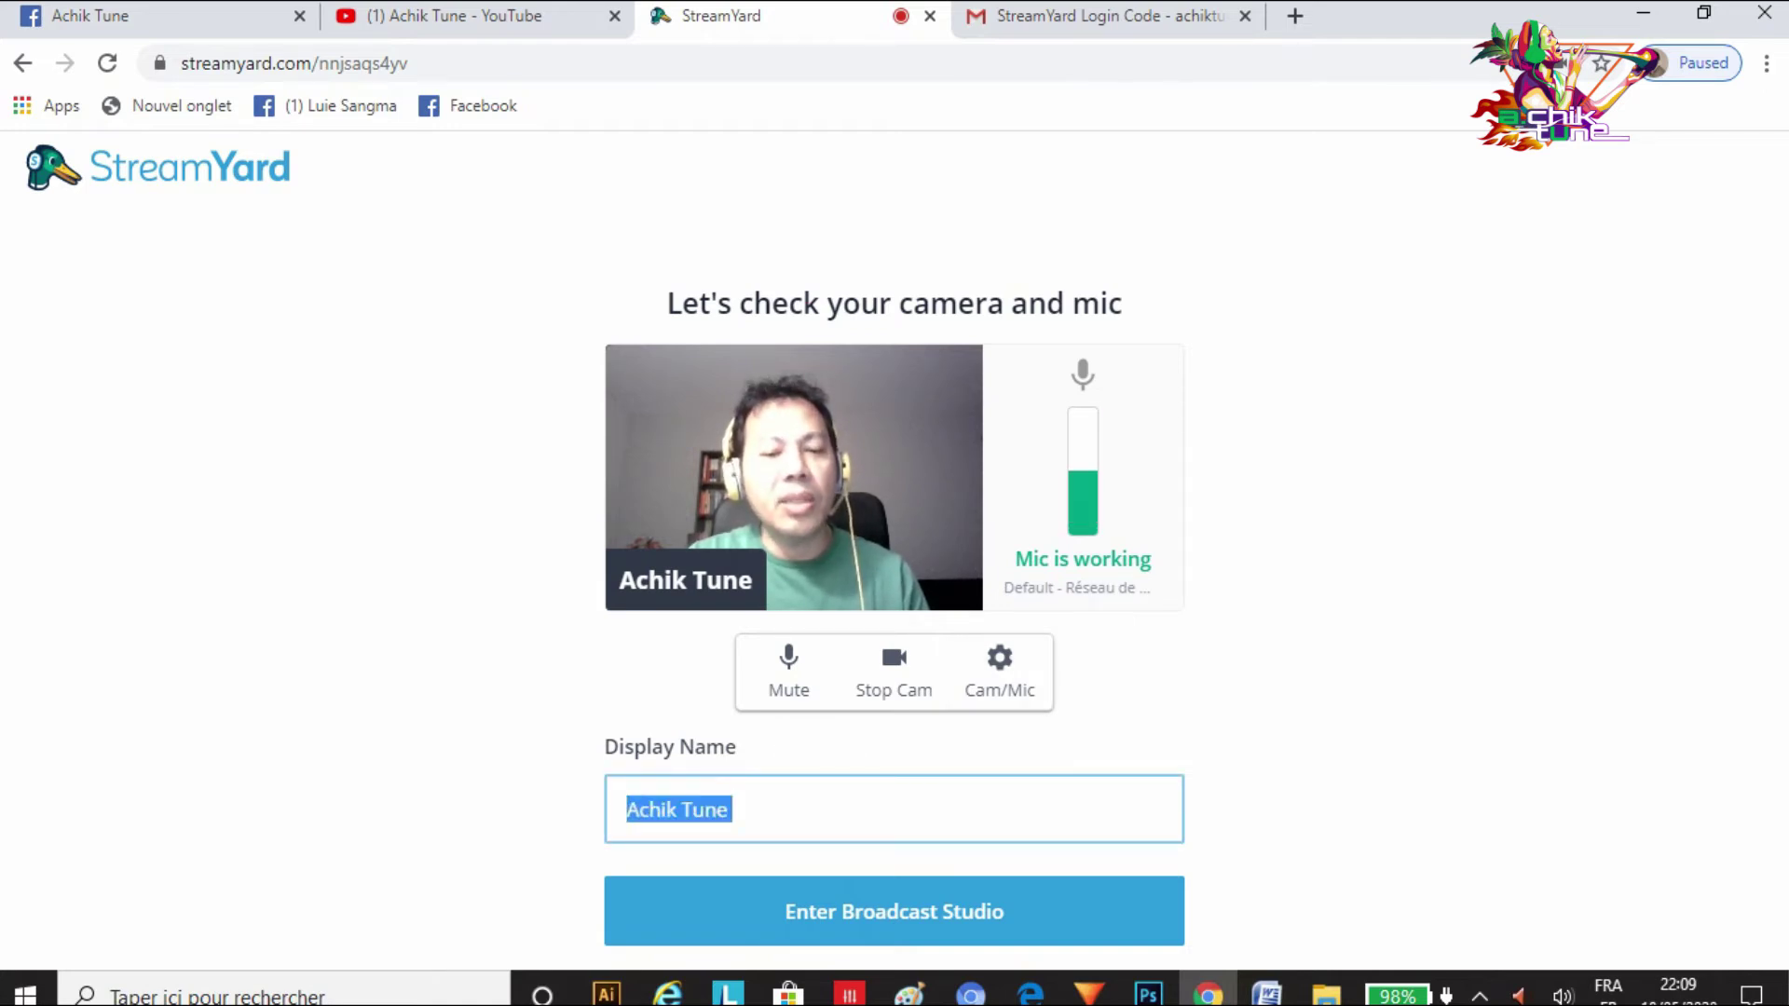
key("Right")
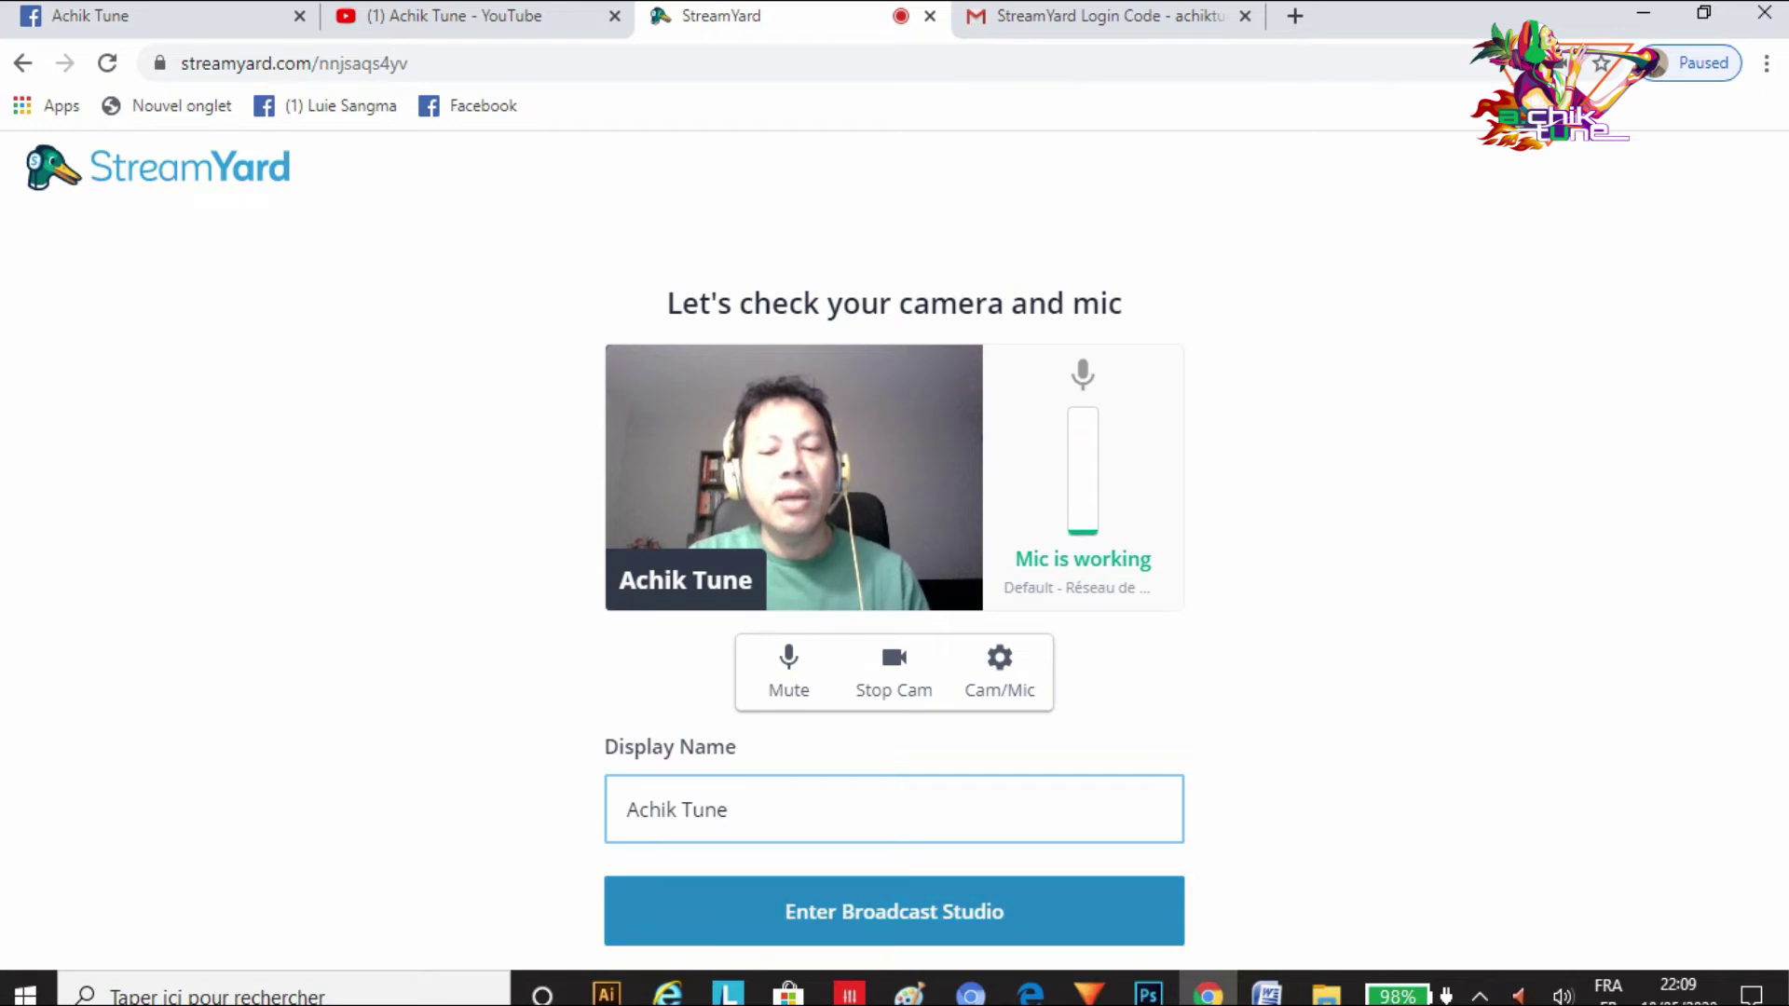
key("Return")
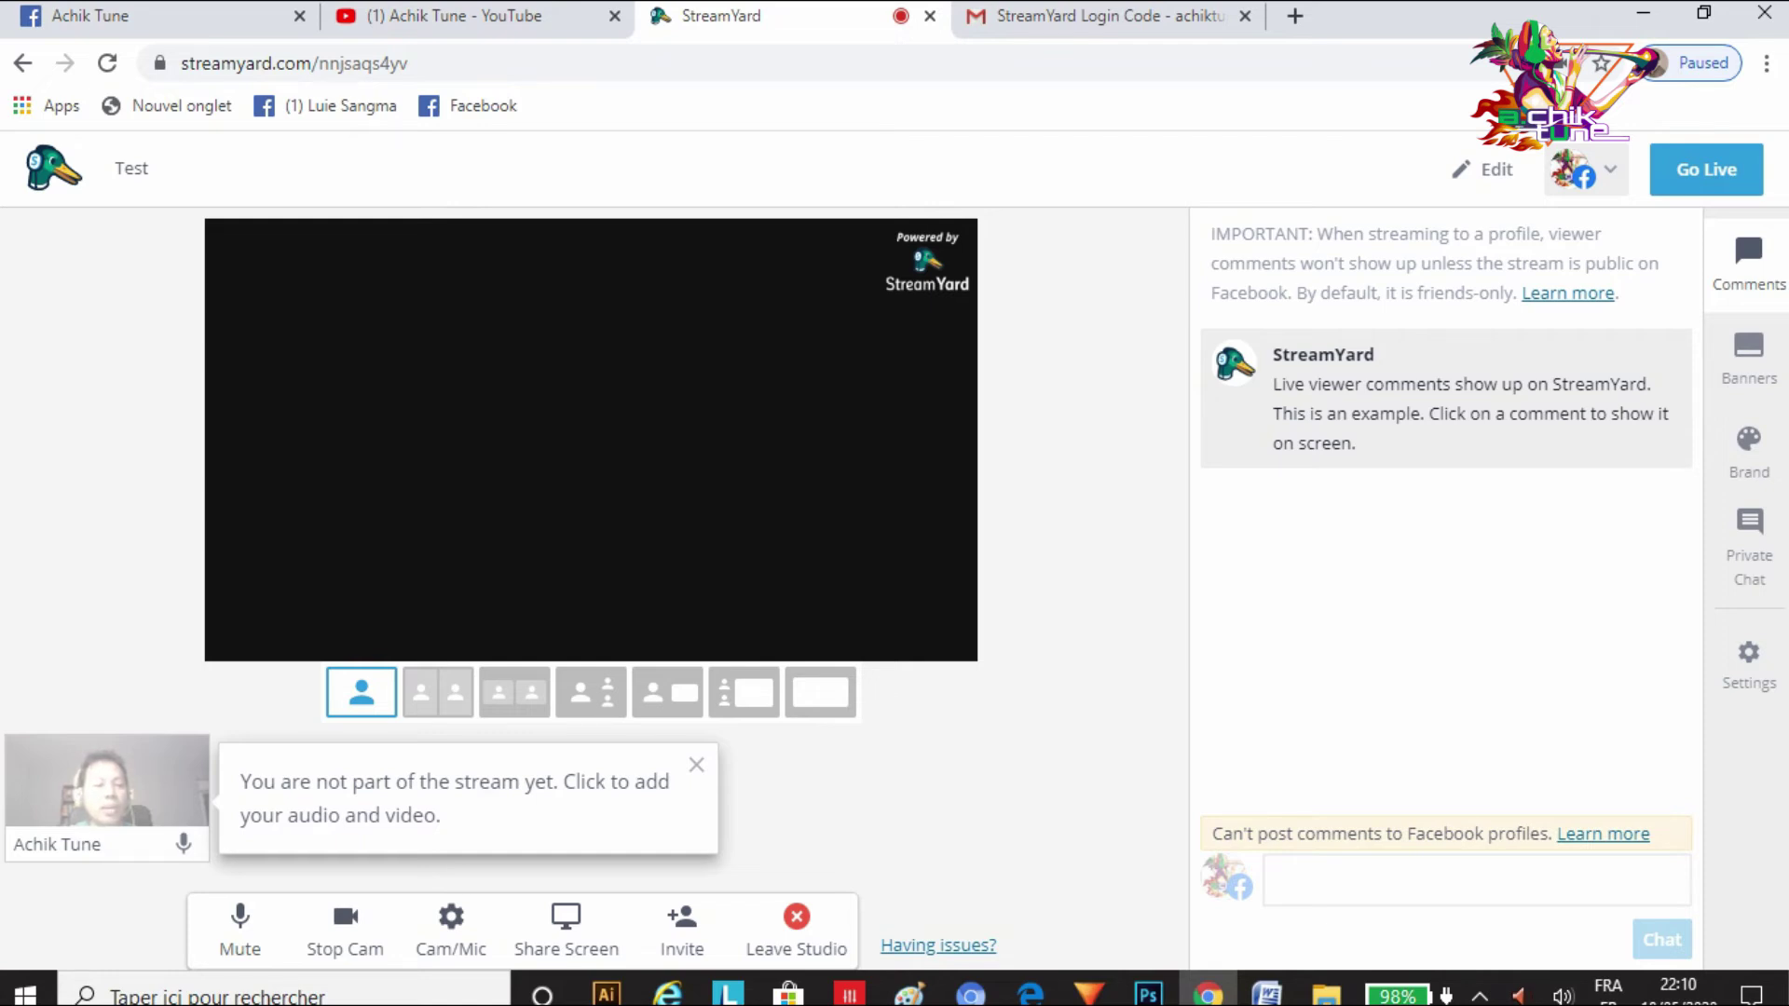
- Dismiss the hint about adding audio and video to the stream, and start the live broadcast
mouse_move(107, 778)
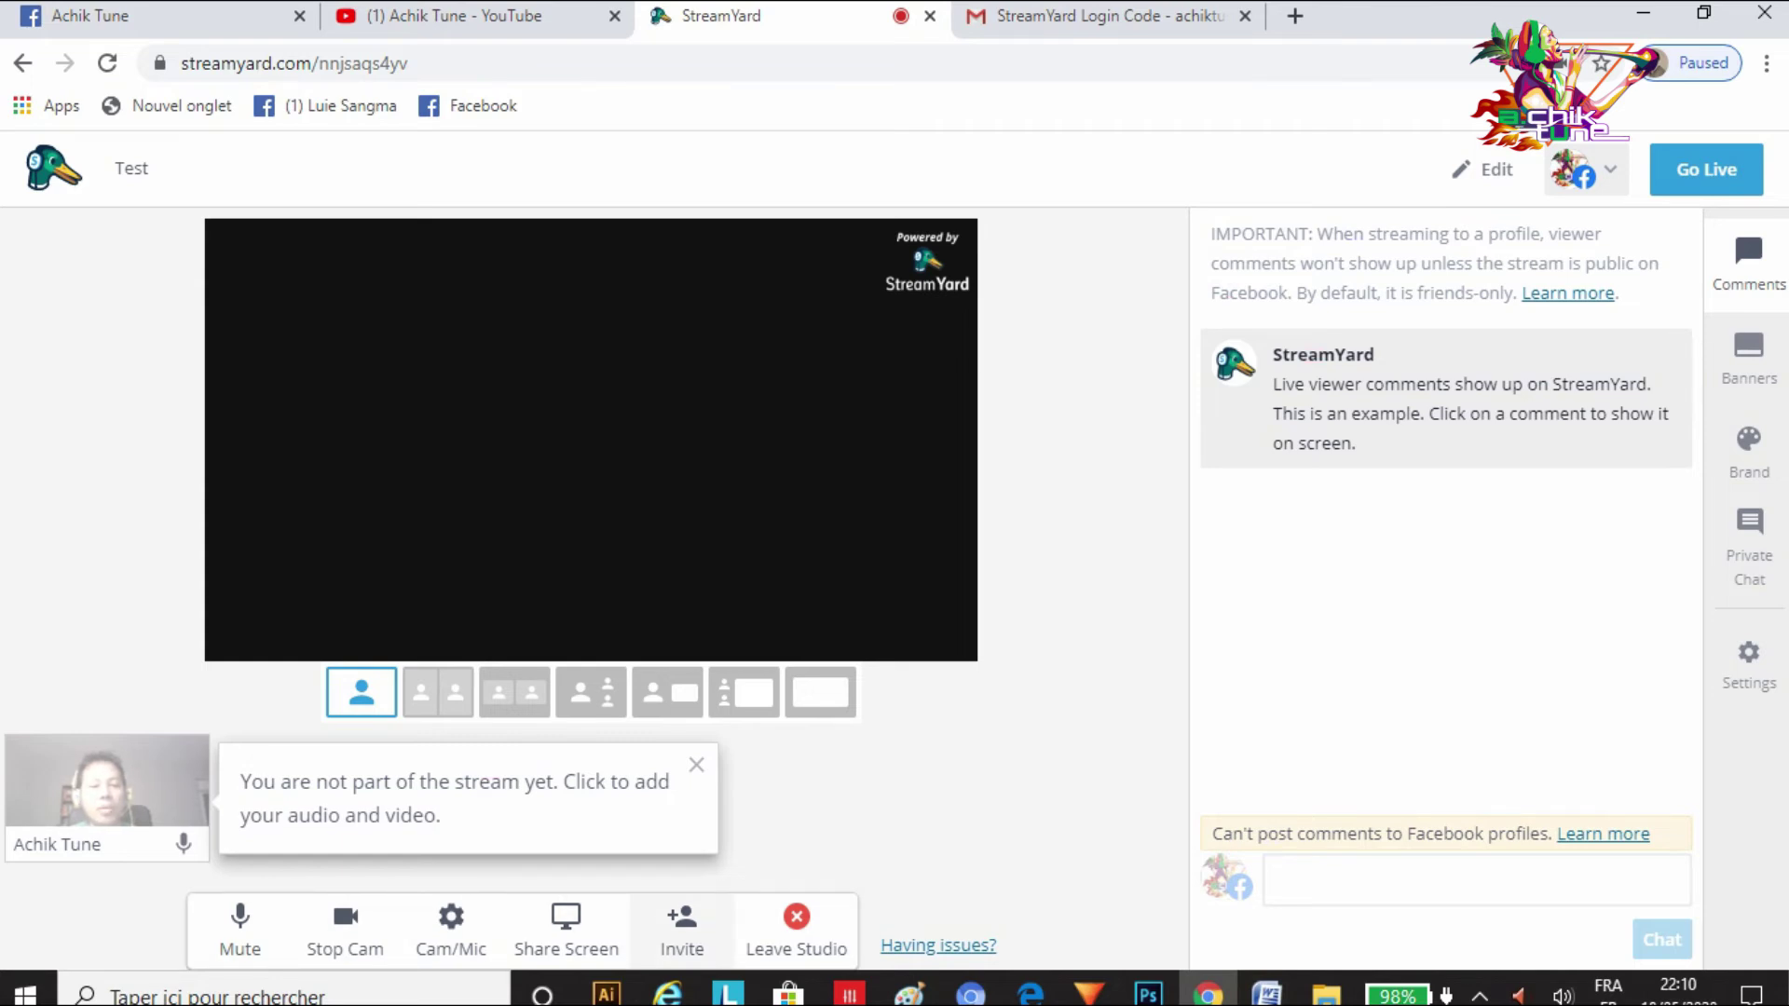
left_click(696, 764)
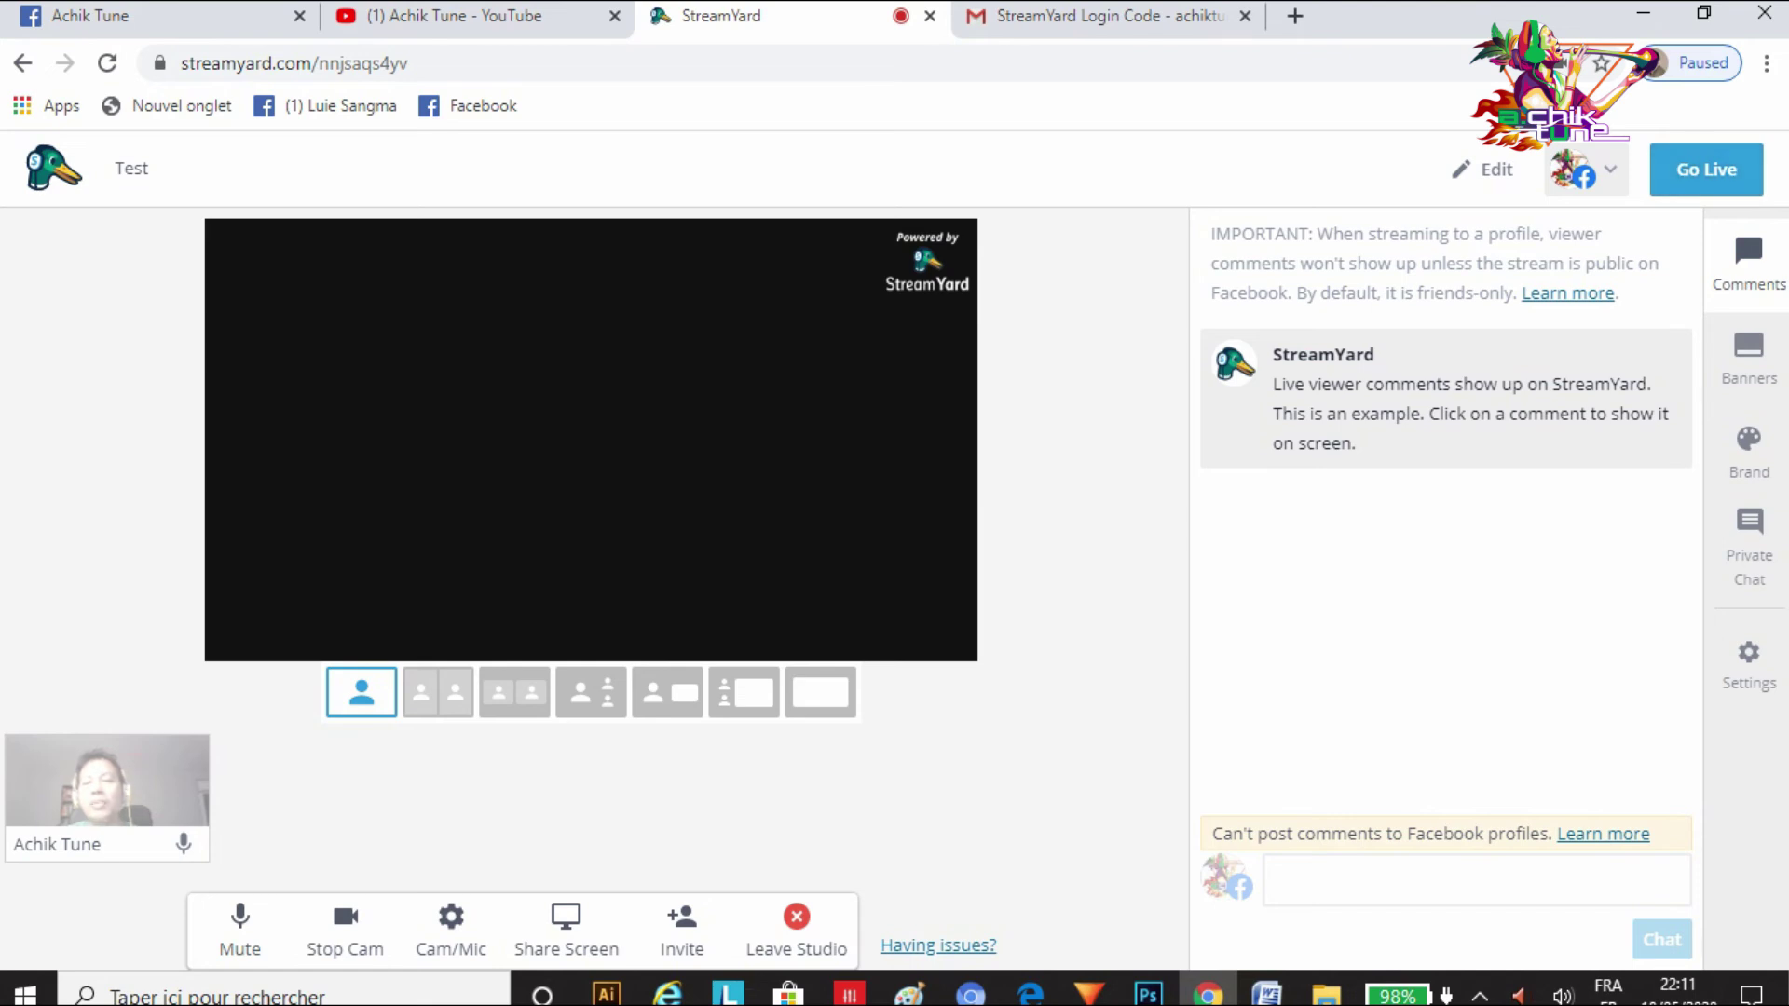
left_click(1706, 168)
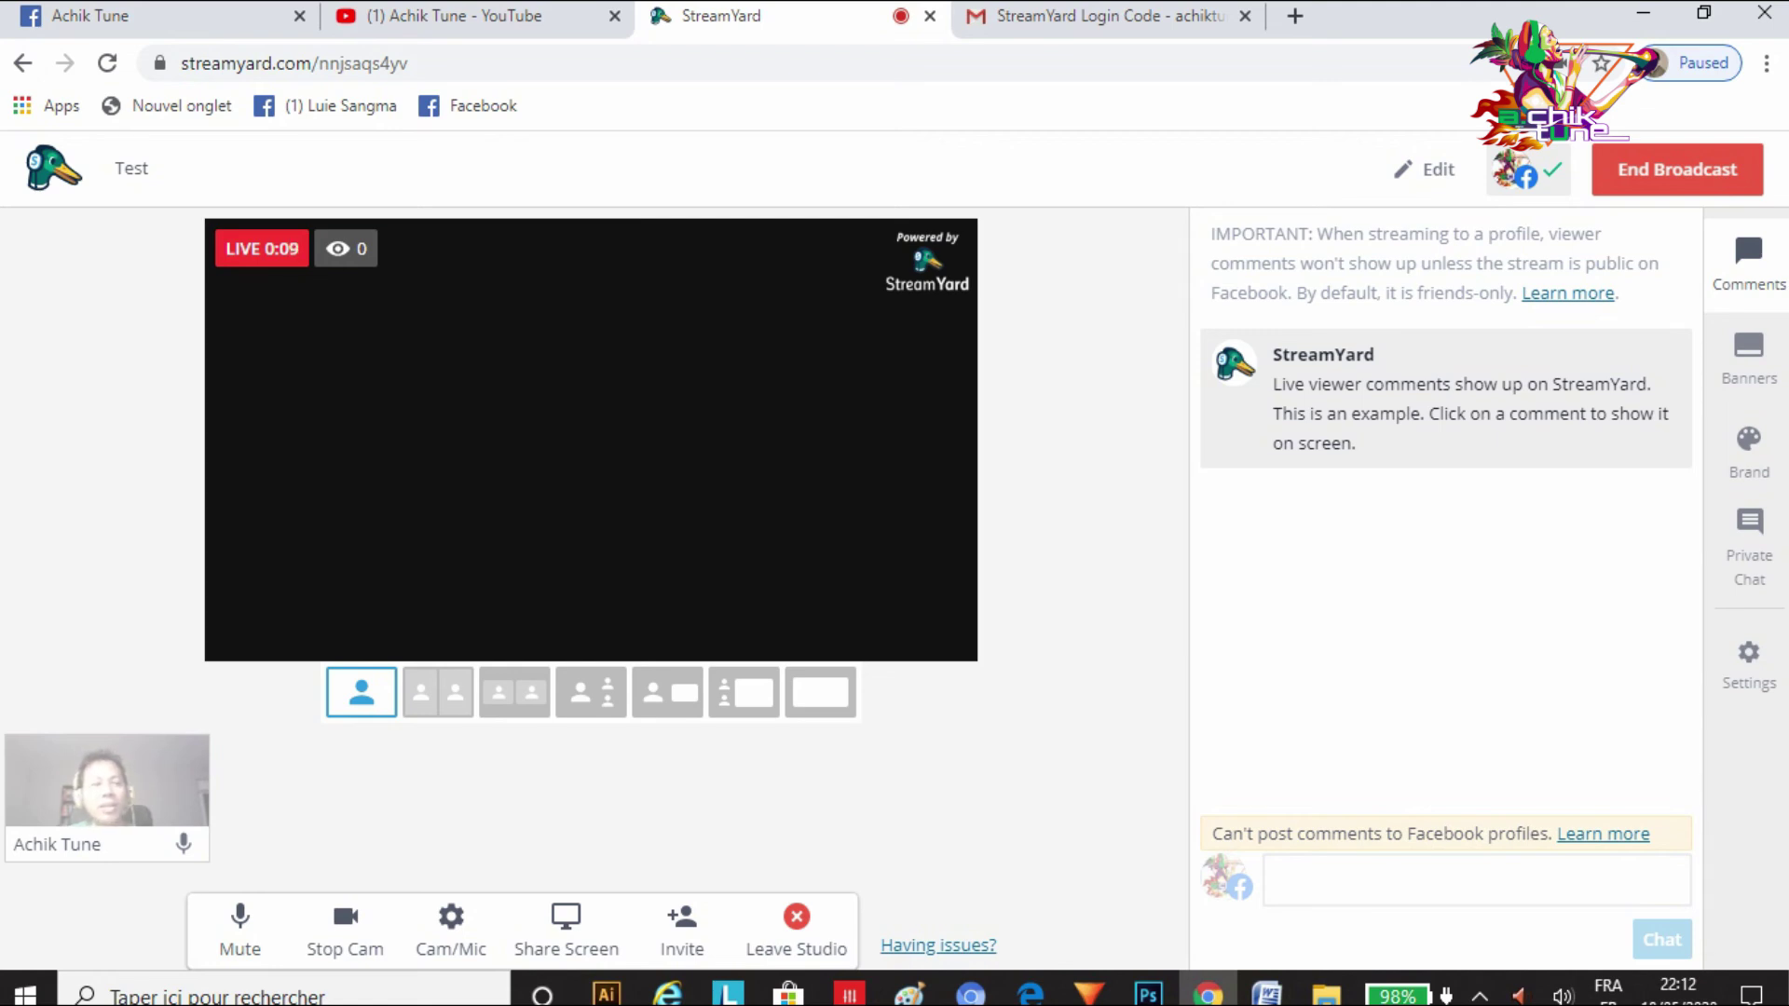
- Look through the Facebook profile timeline for the live broadcast post, then return to the StreamYard studio
key("ctrl+1")
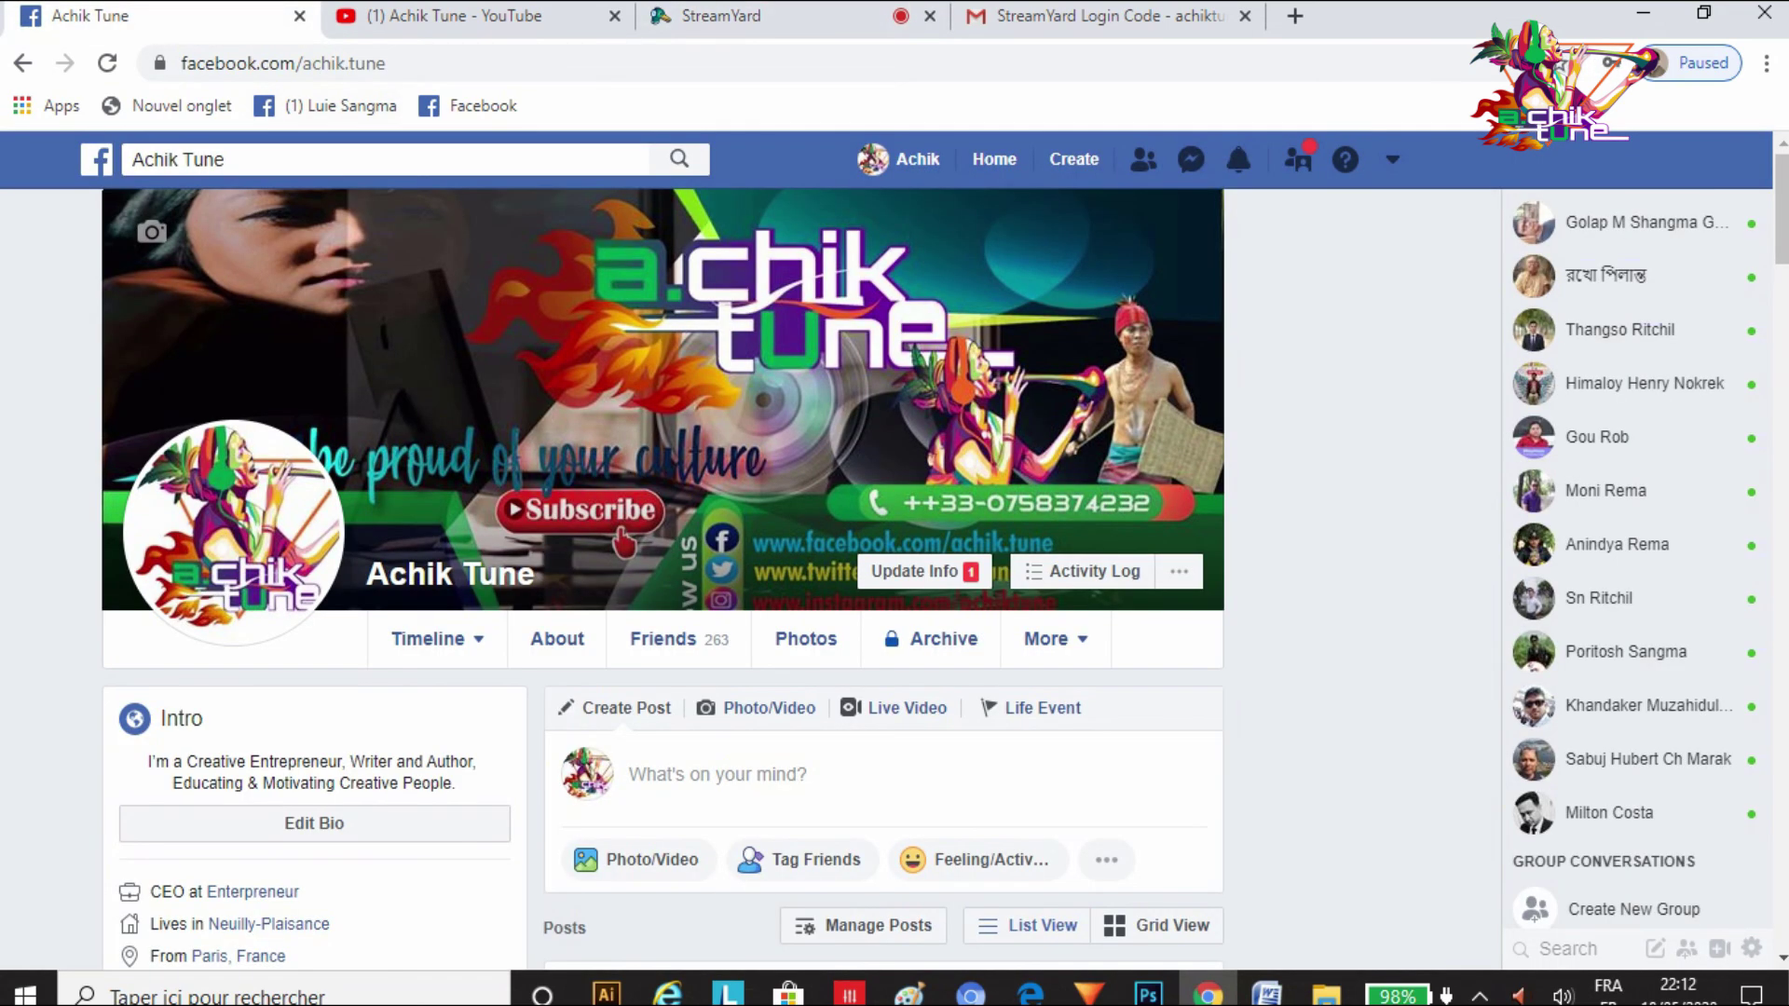
scroll(622, 542, "down", 8)
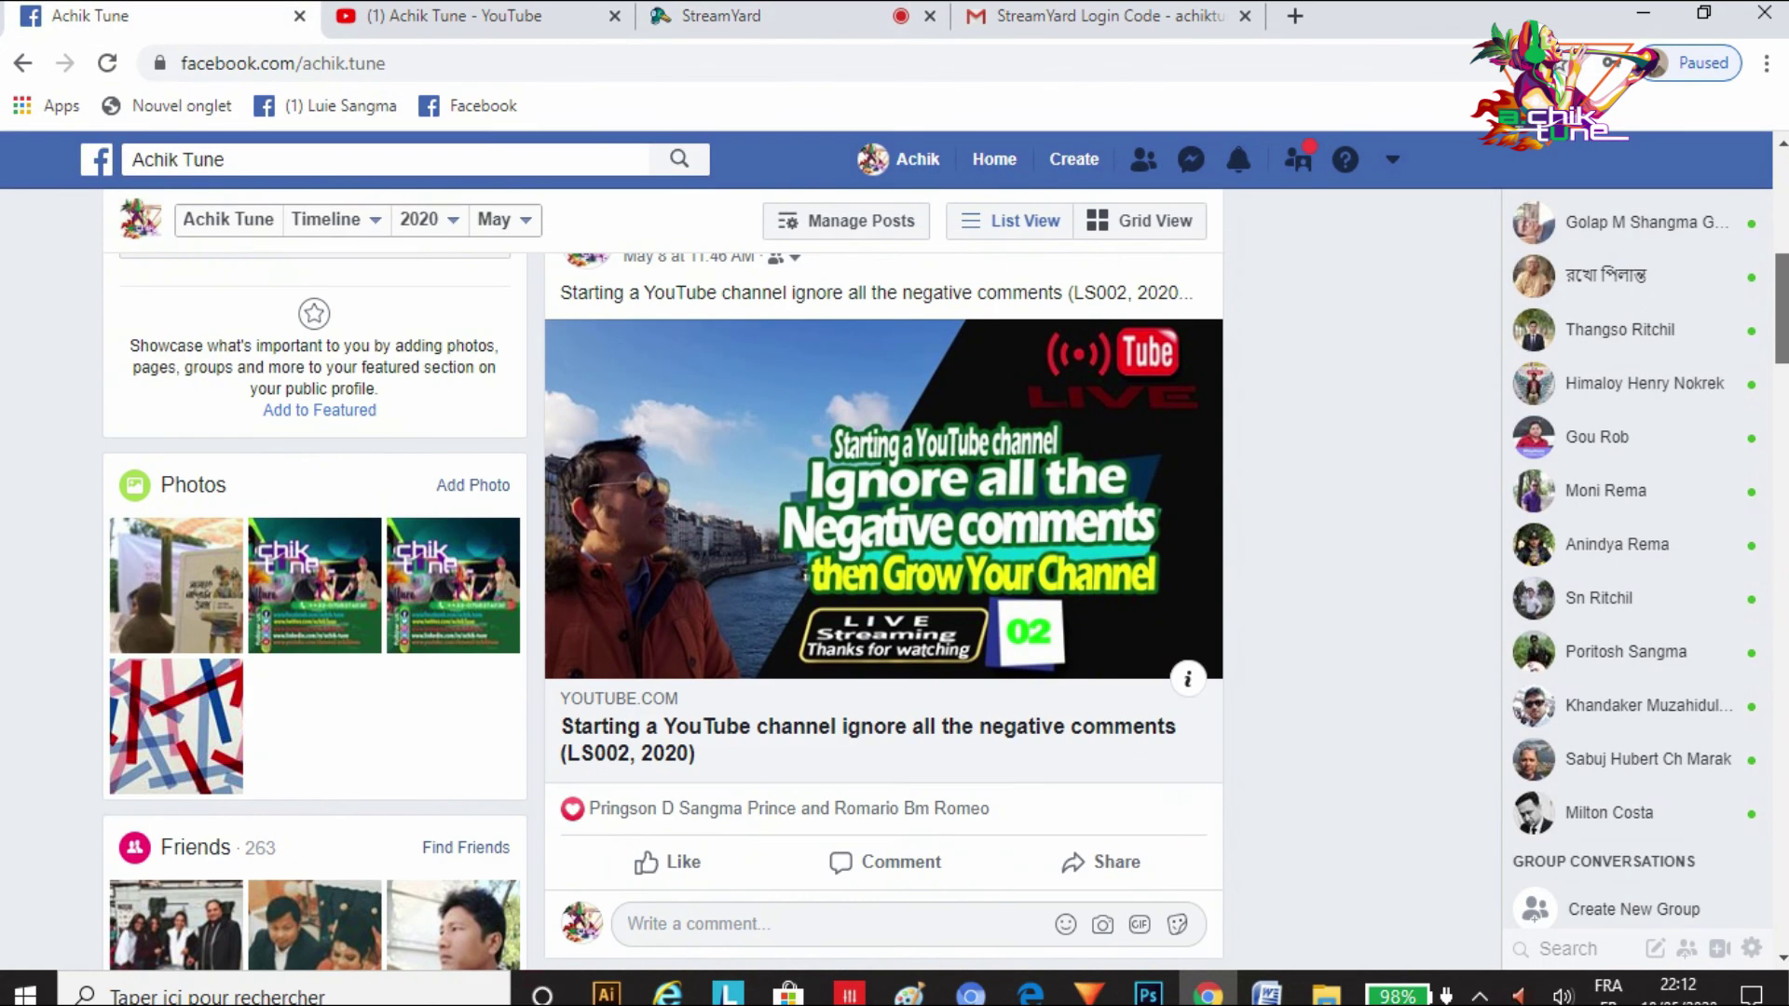
scroll(883, 559, "down", 3)
scroll(884, 559, "up", 6)
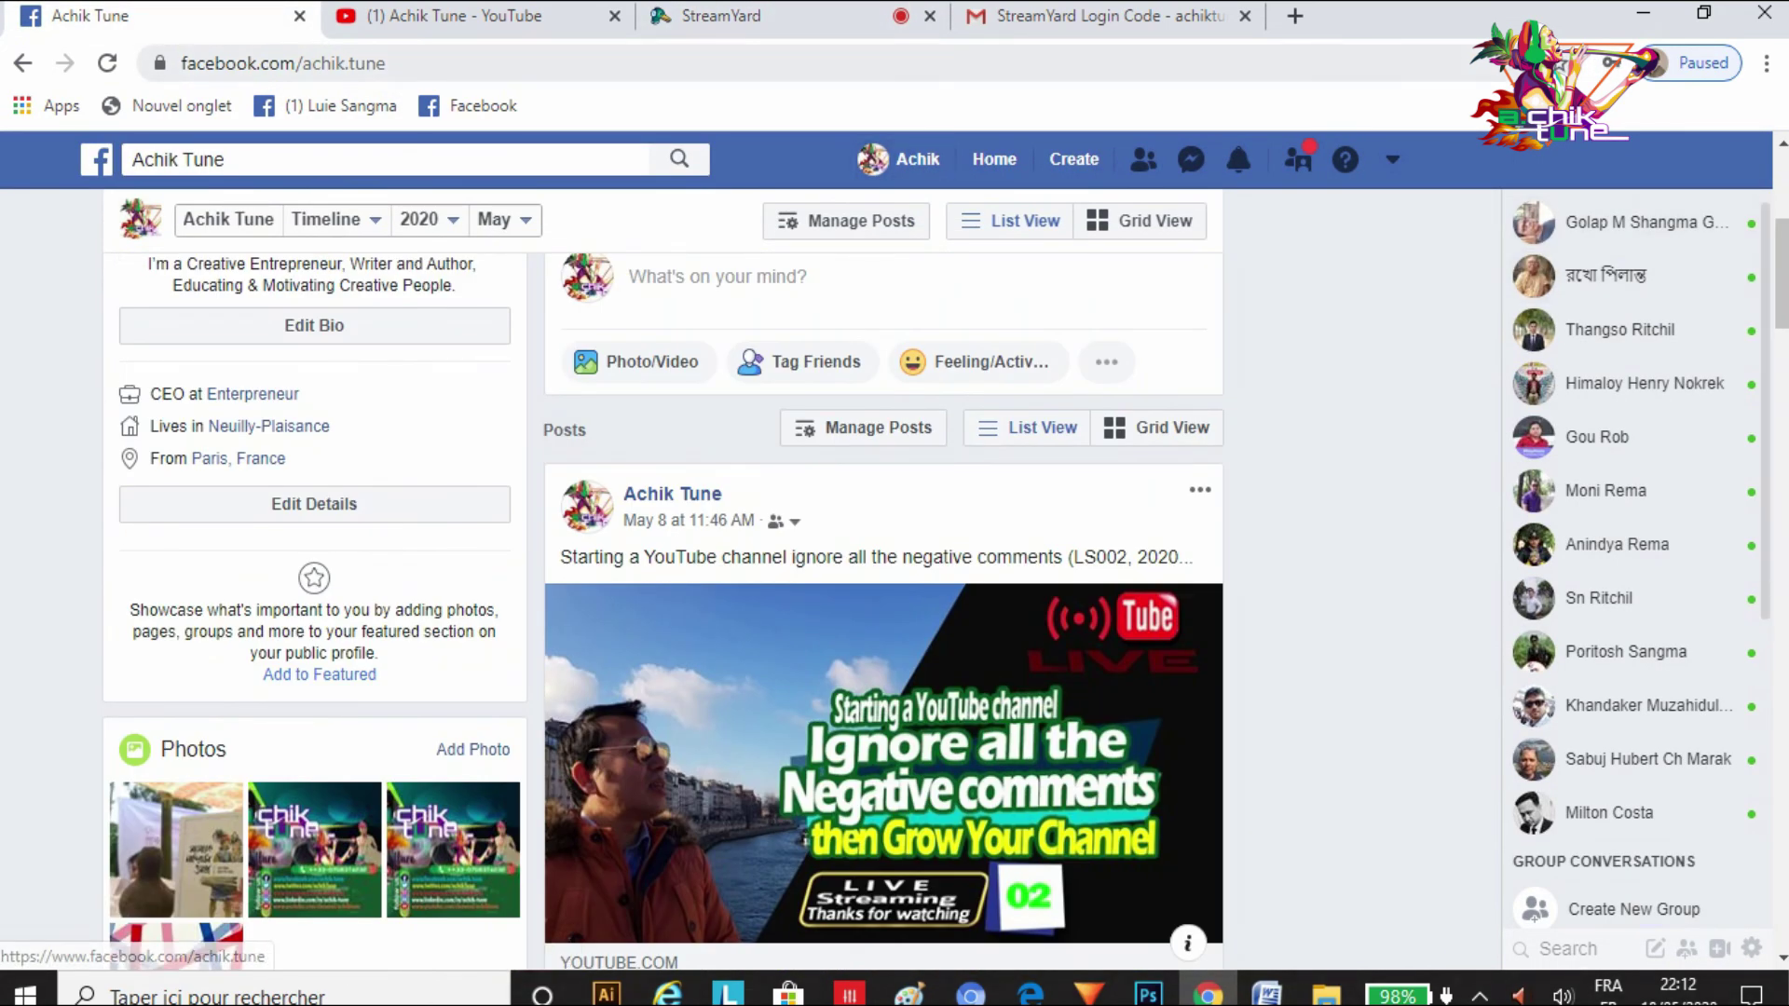
left_click(719, 16)
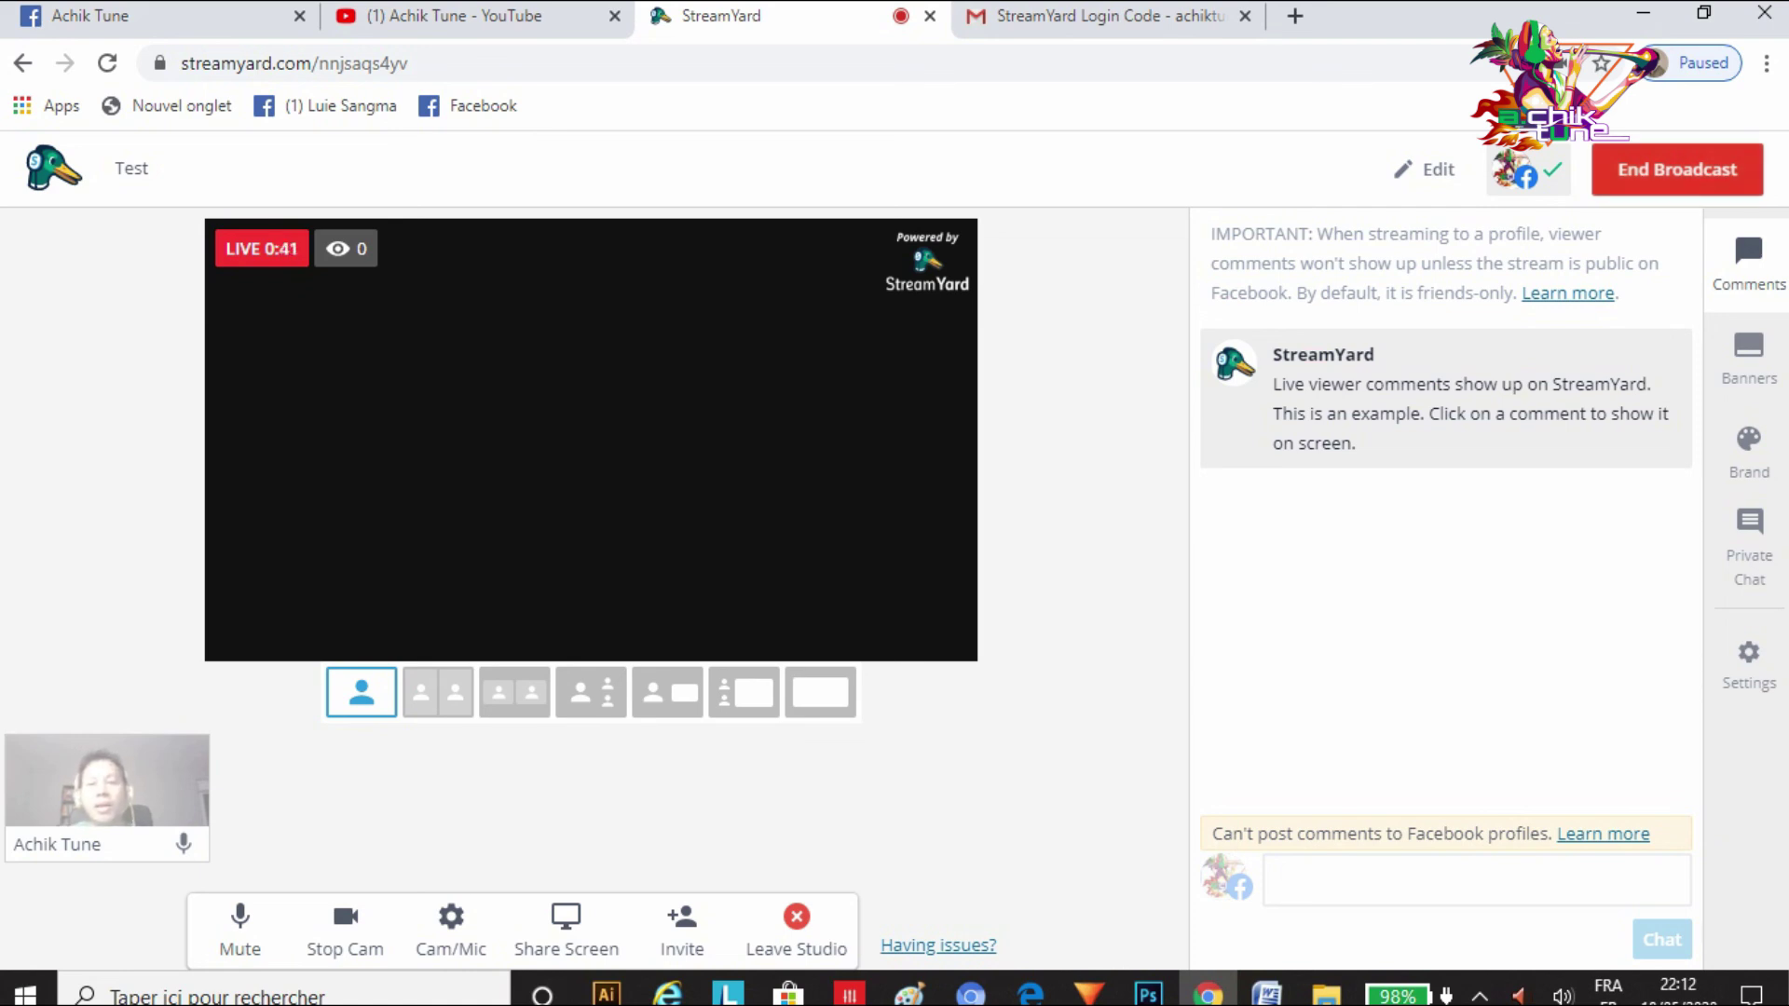
- End the live broadcast, dismiss the feedback request without rating it, and leave the studio
left_click(1677, 169)
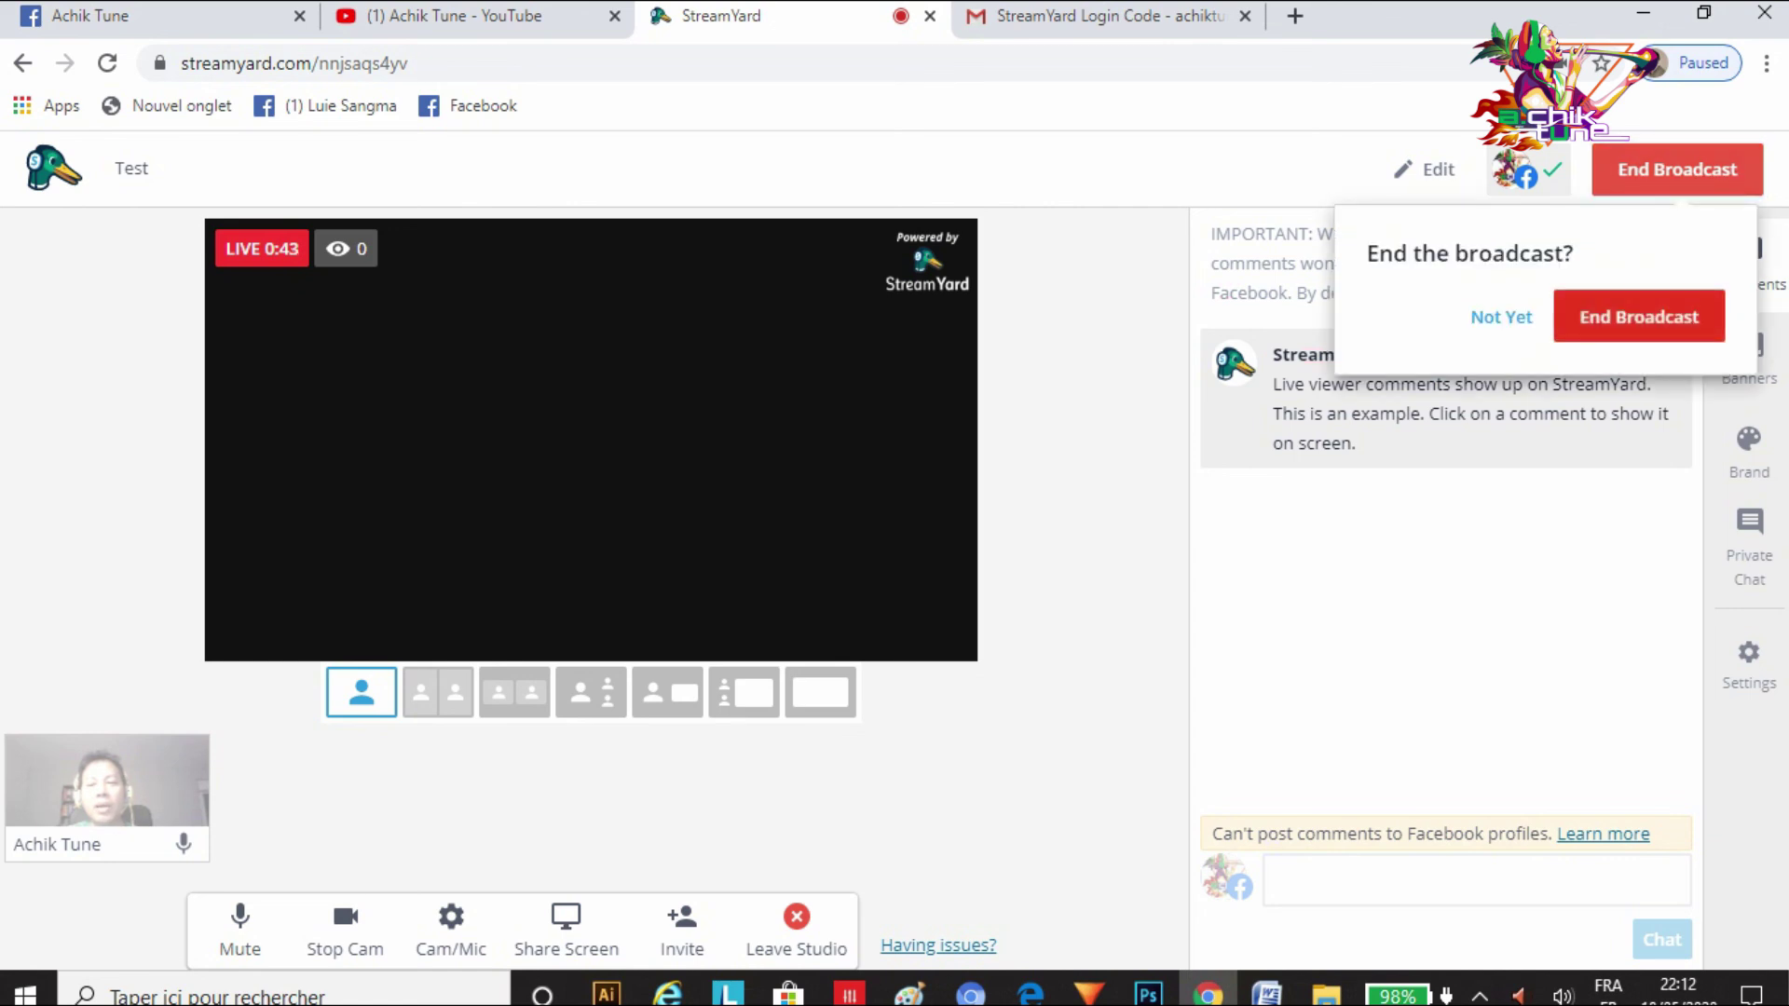
left_click(1639, 317)
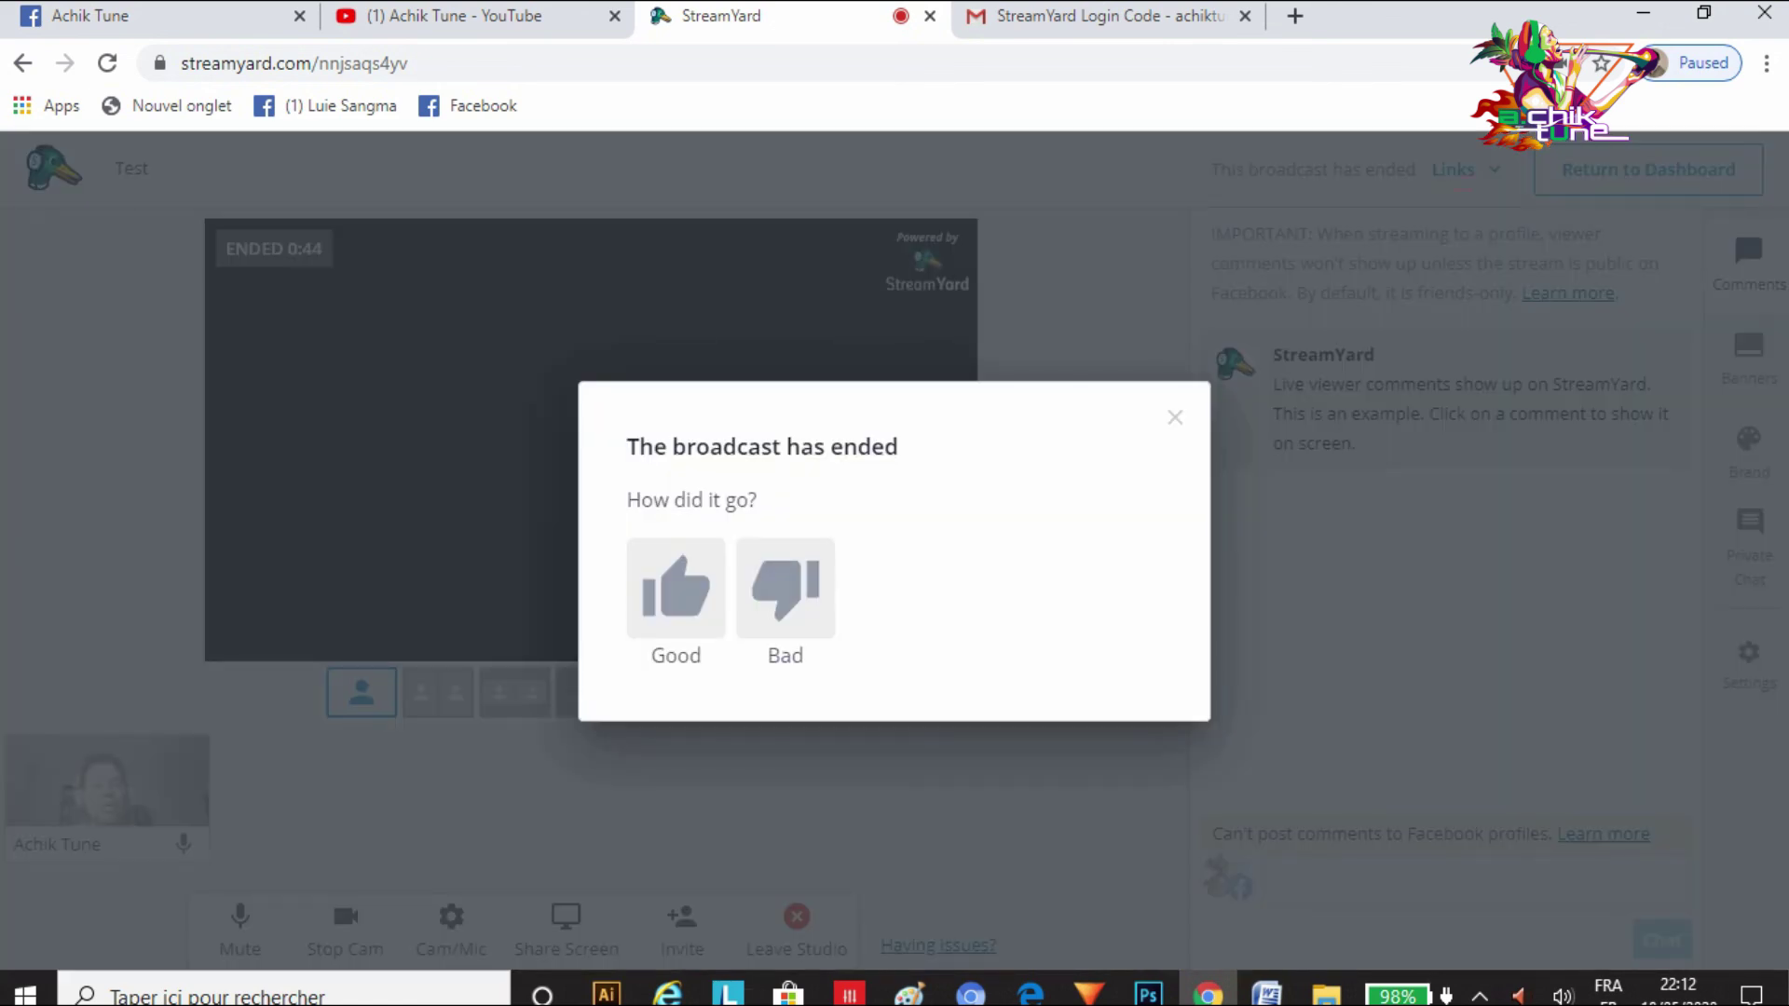
left_click(1175, 417)
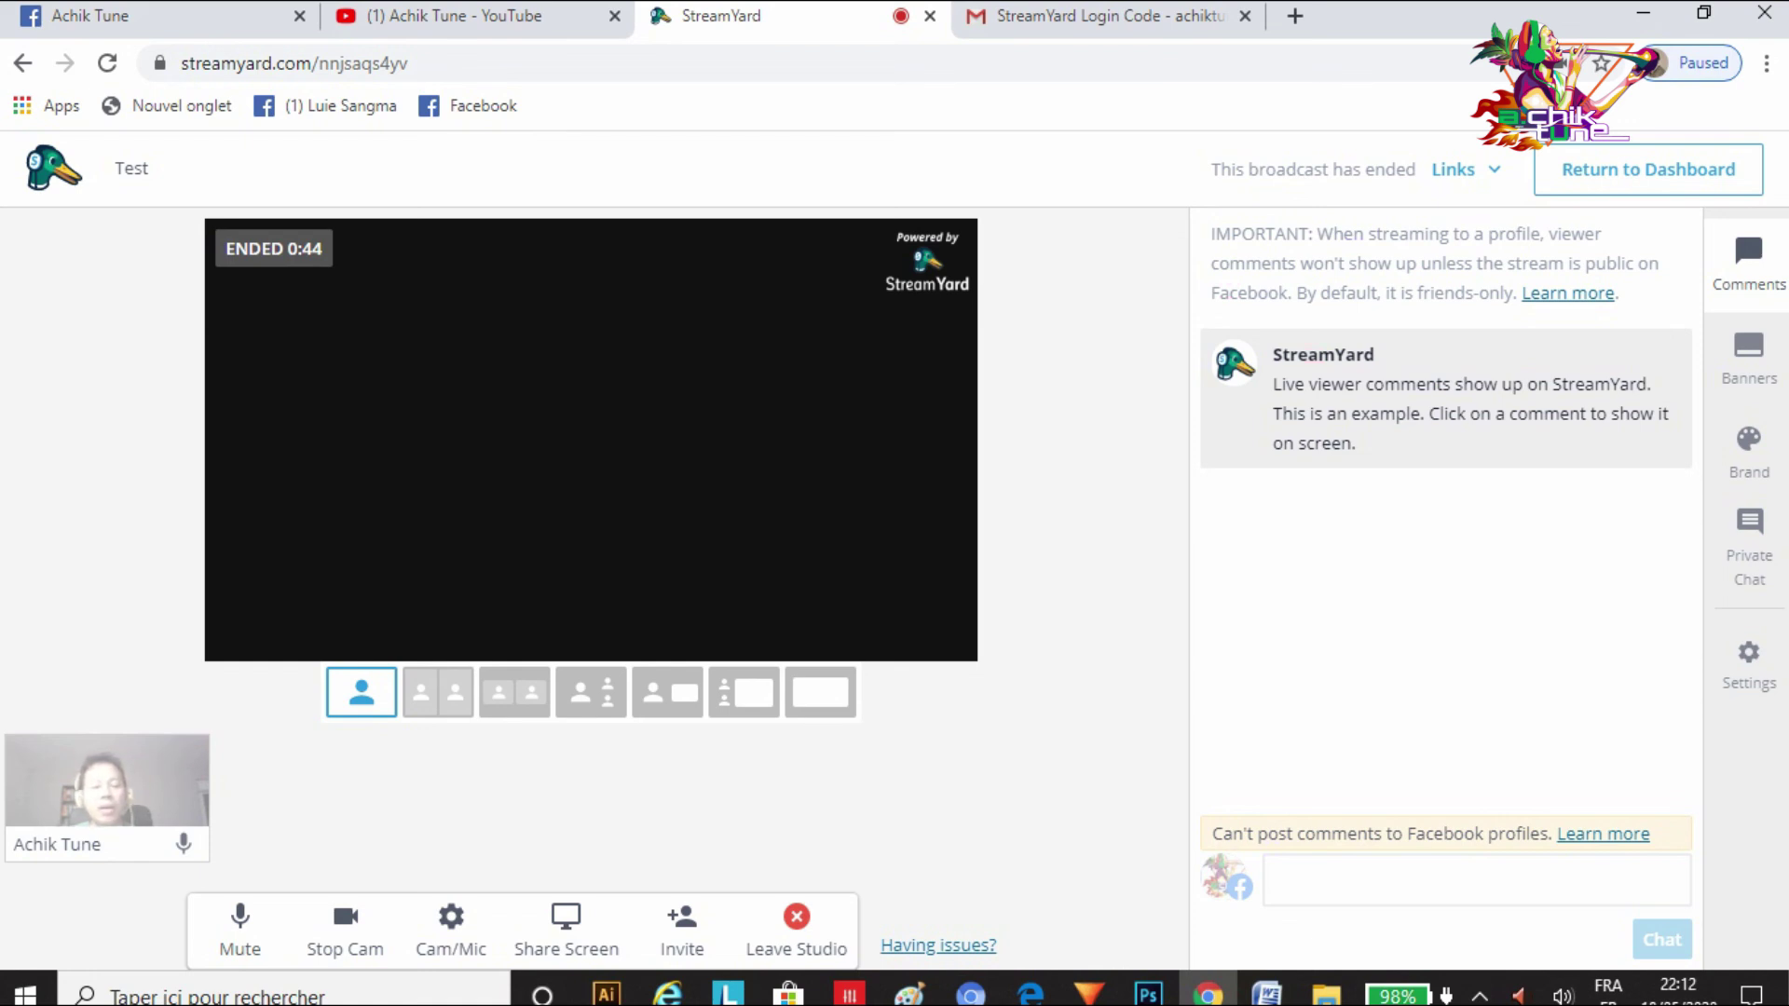
left_click(796, 927)
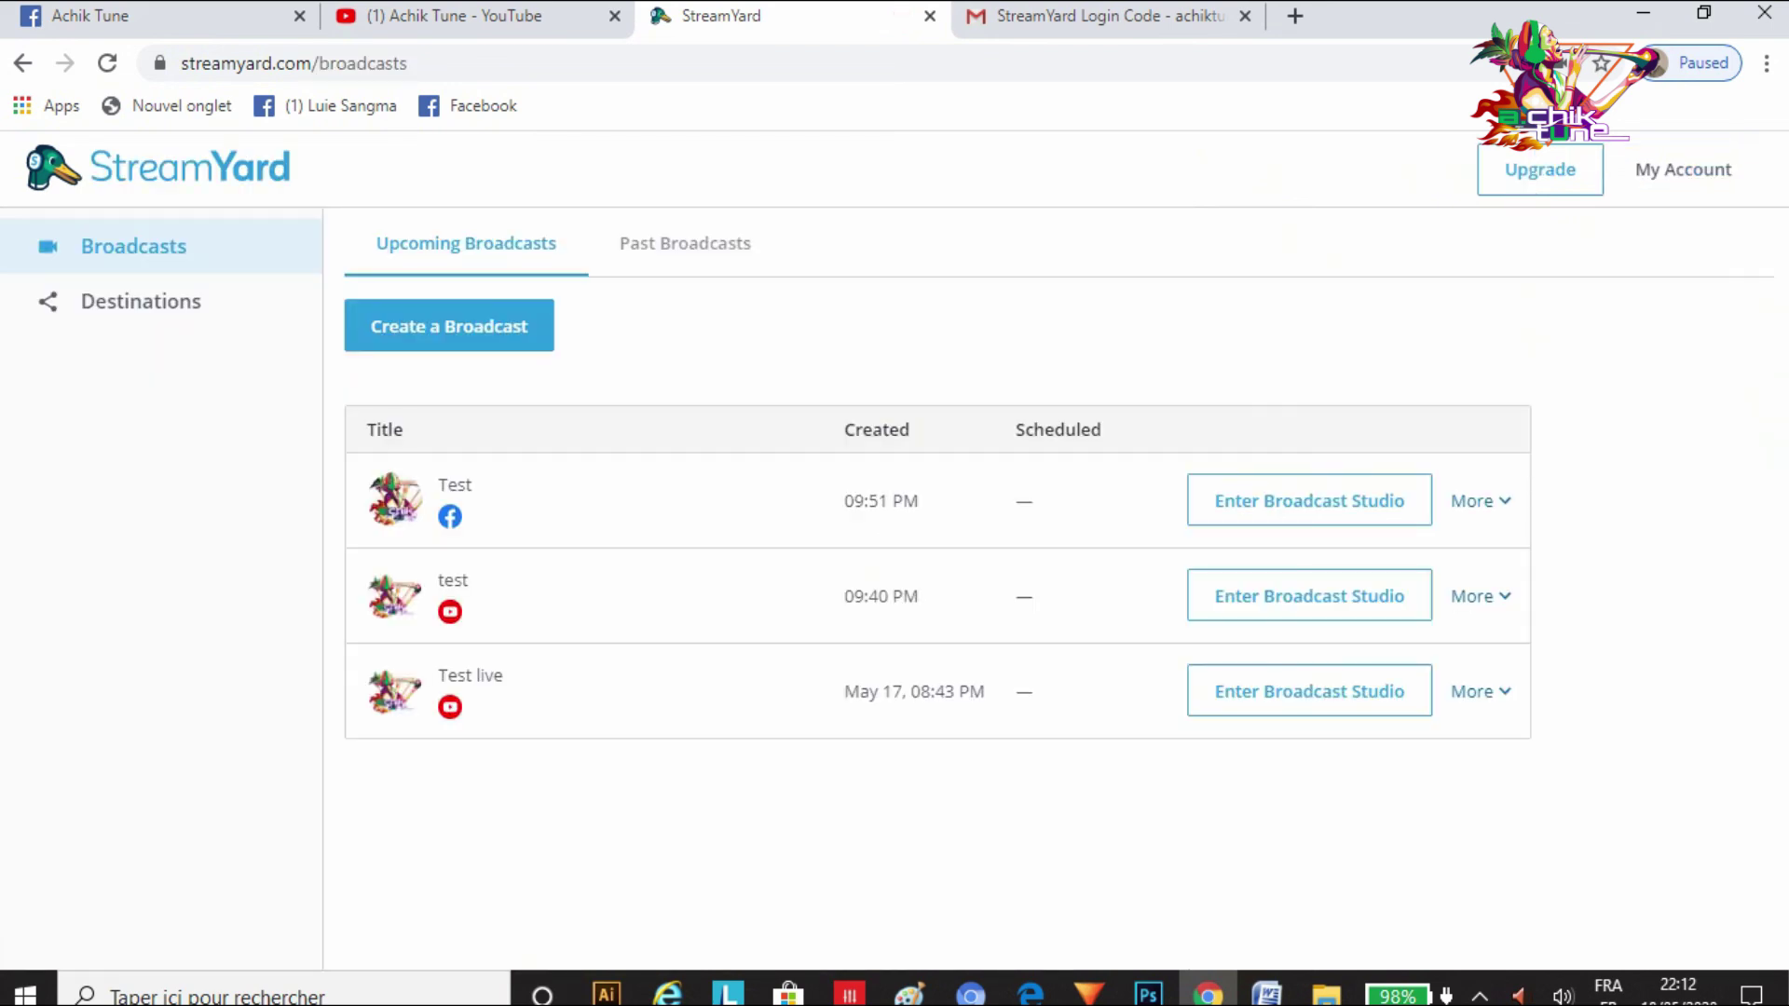